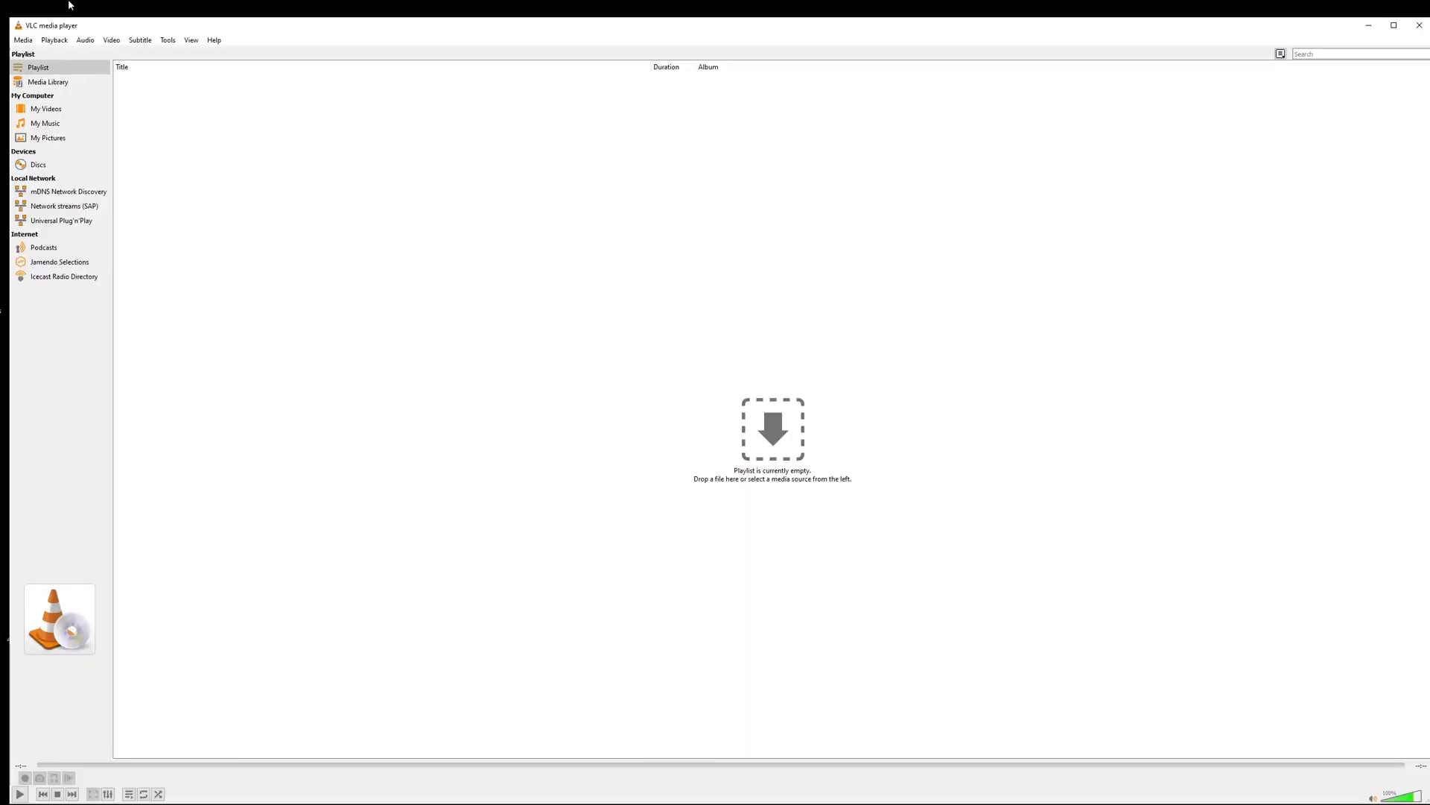
Show all advanced preferences and open the Scene filter settings under the video filters
left_click(159, 41)
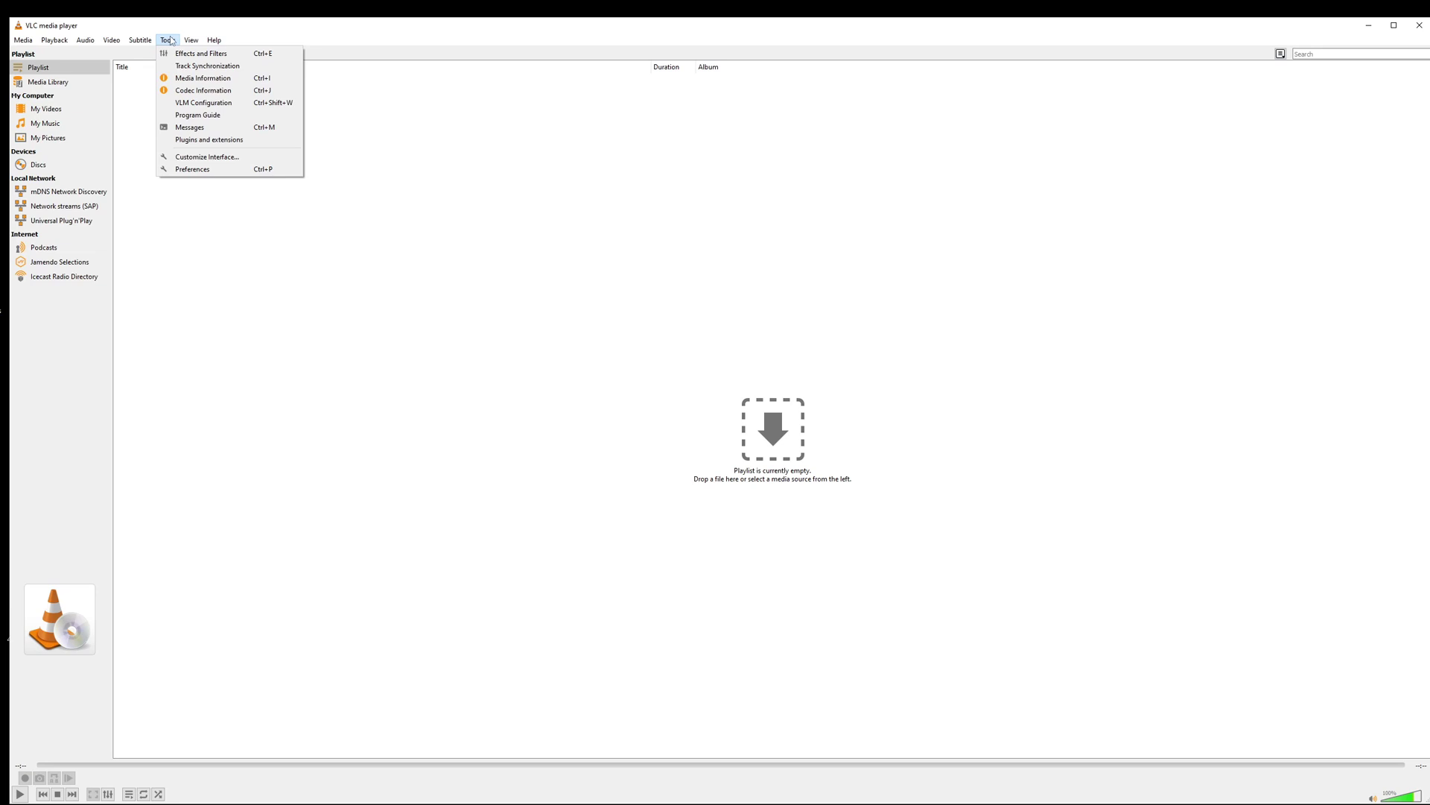
left_click(206, 170)
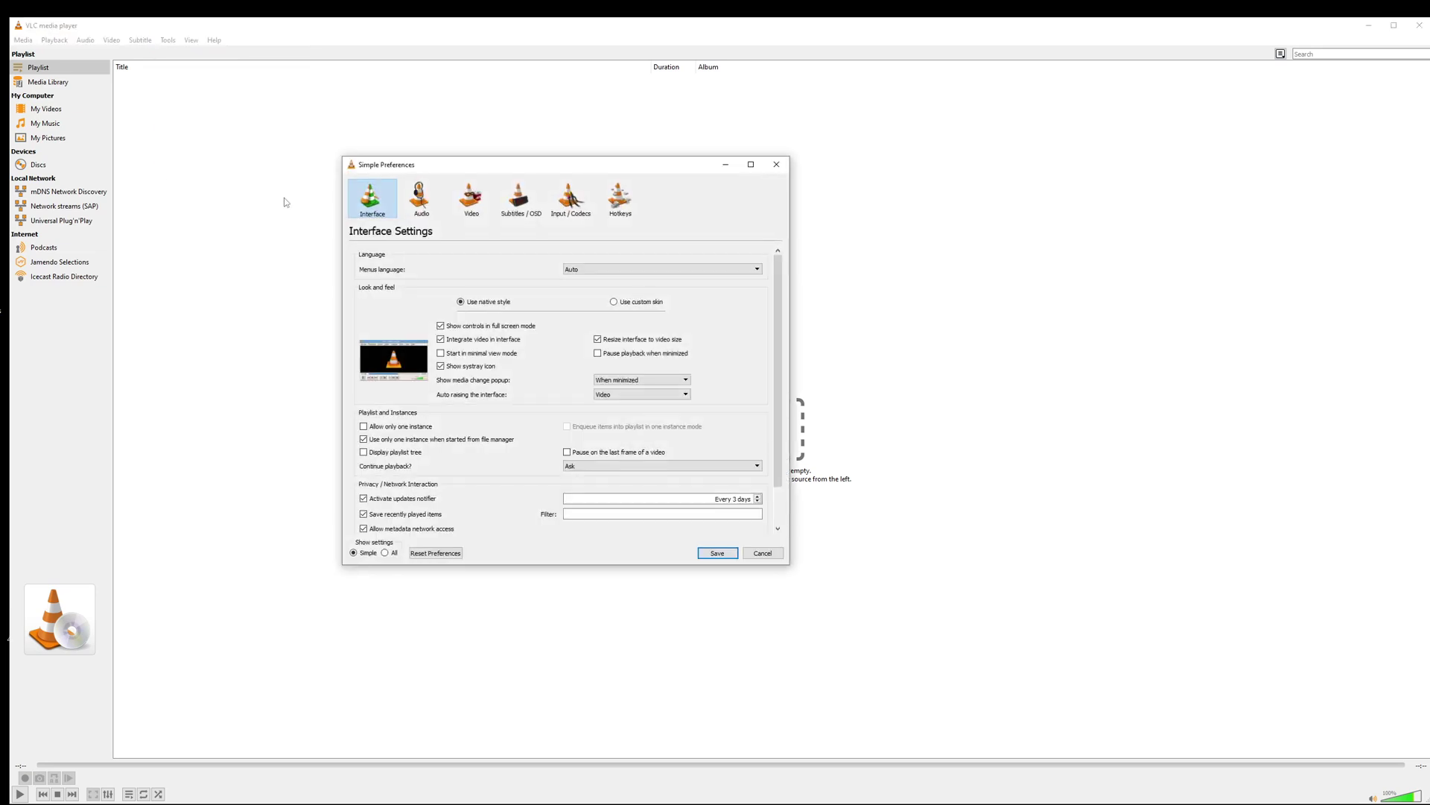
left_click(385, 553)
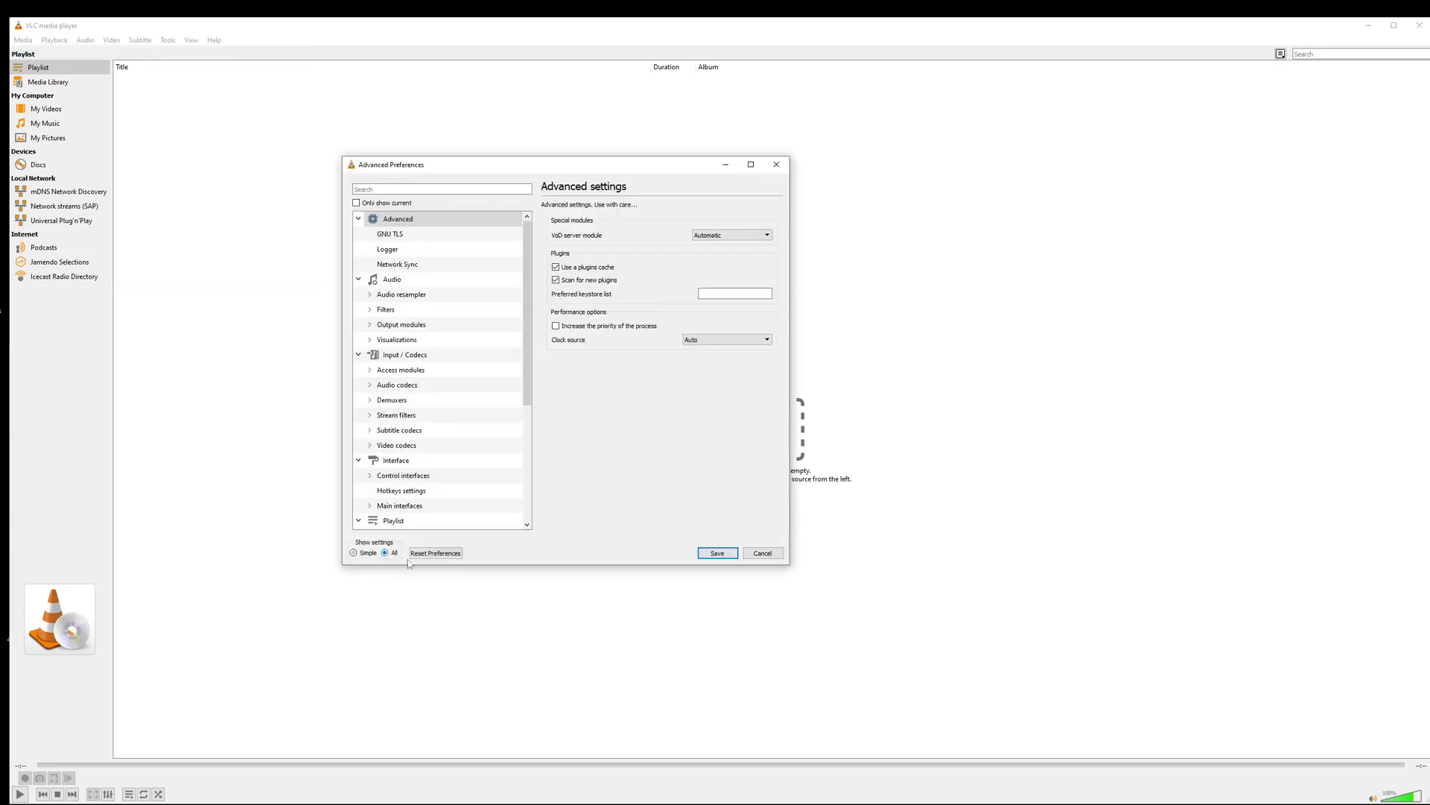
left_click_drag(528, 358, 527, 472)
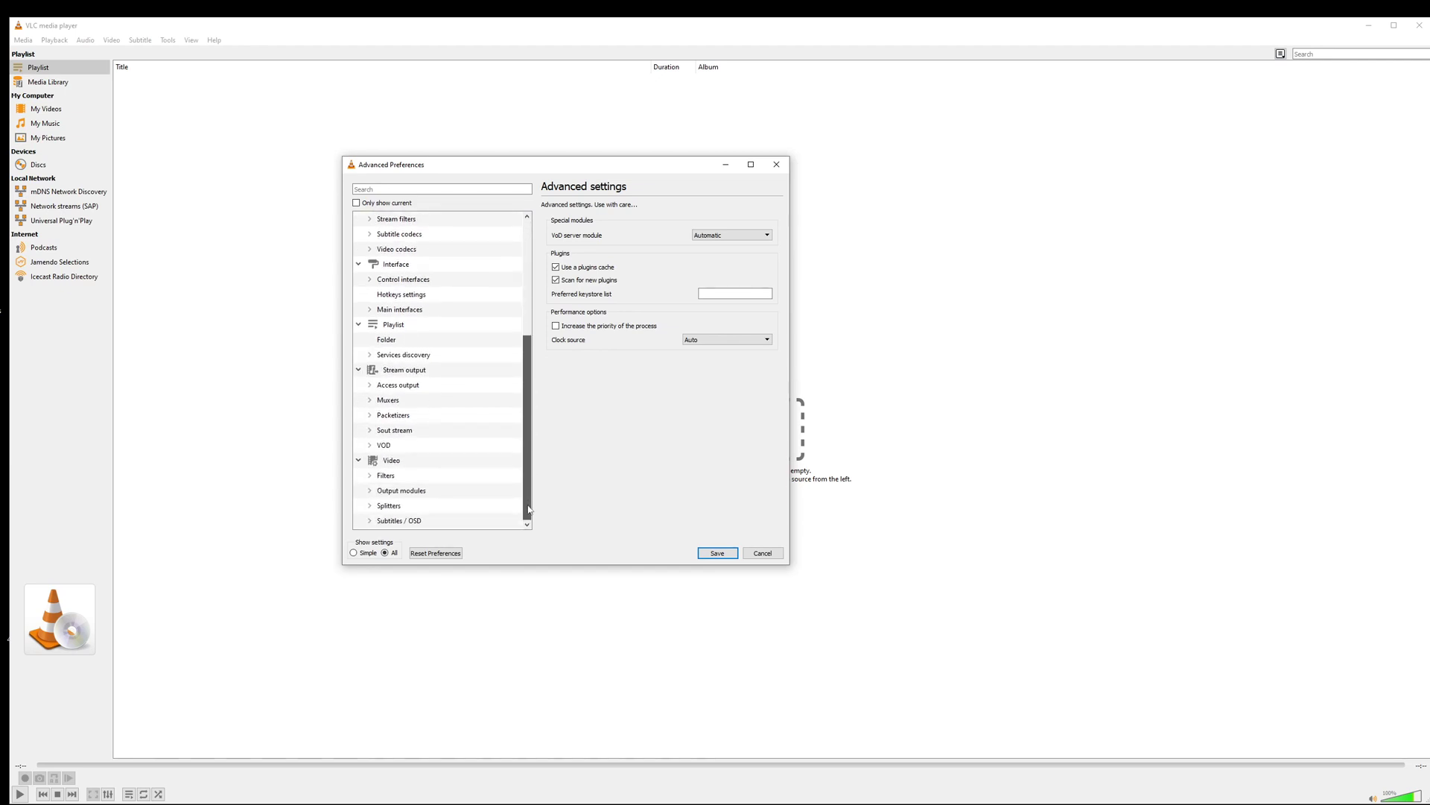
left_click(369, 475)
scroll(437, 482, "down", 10)
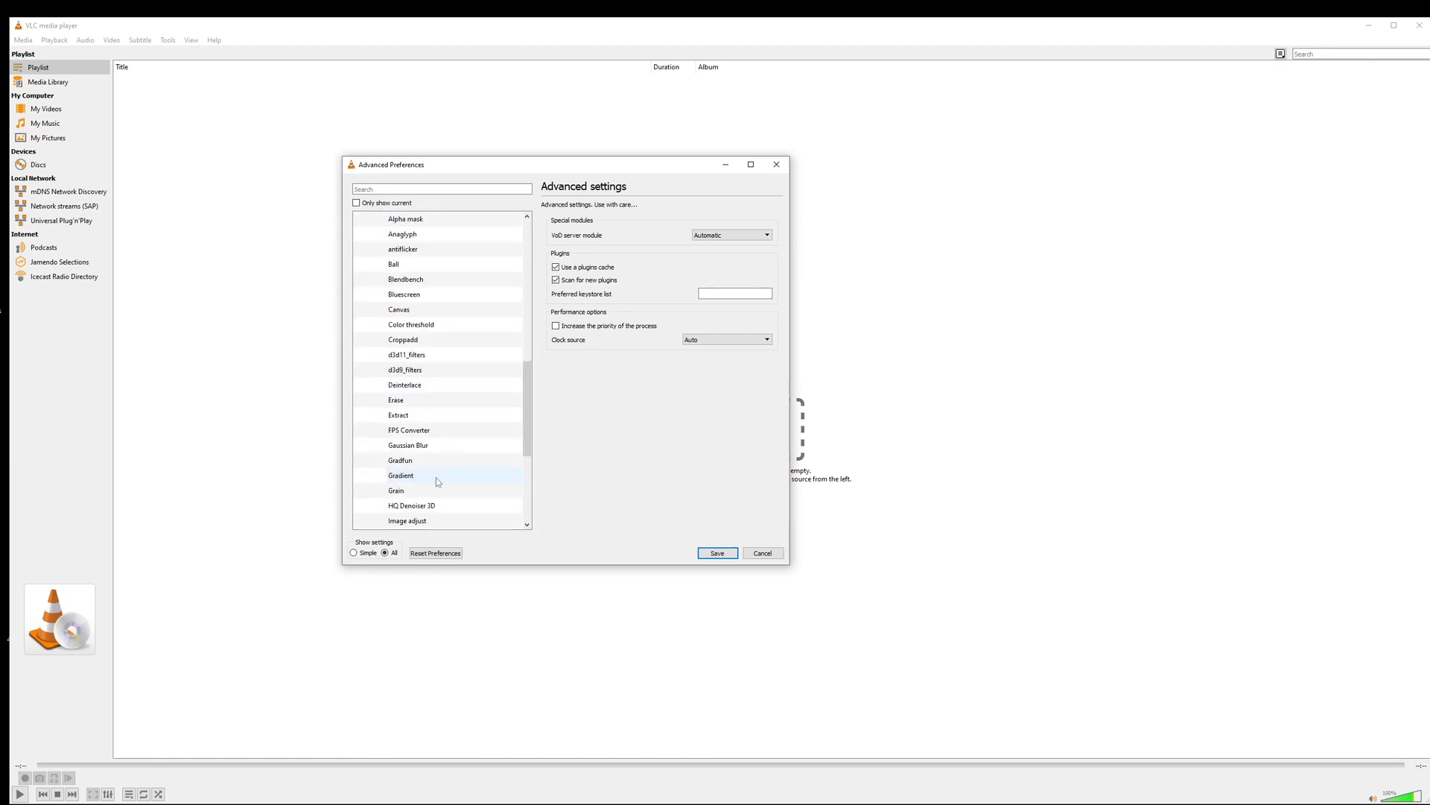
scroll(436, 476, "down", 2)
left_click(417, 415)
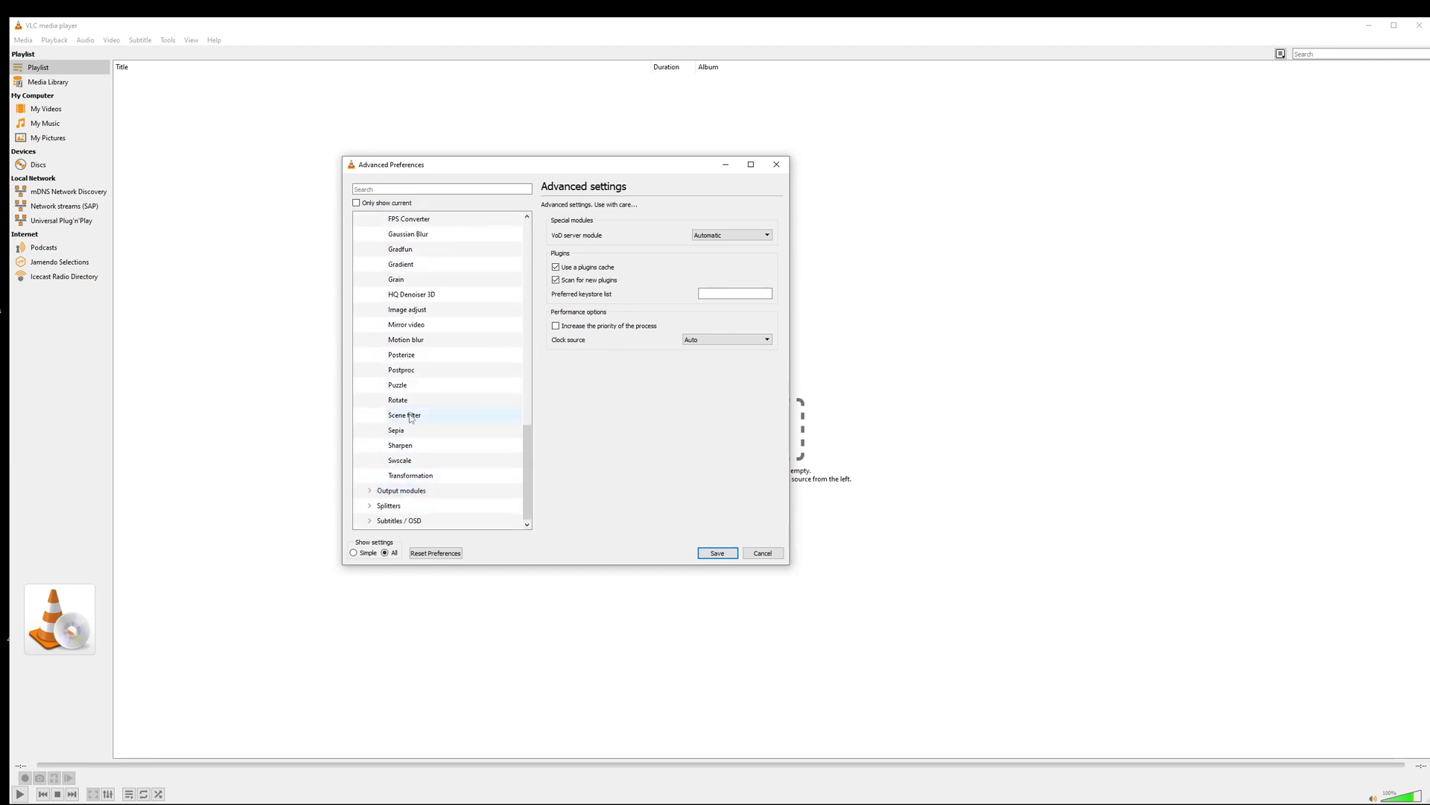
Set the Scene filter's image format to jpg
double_click(709, 222)
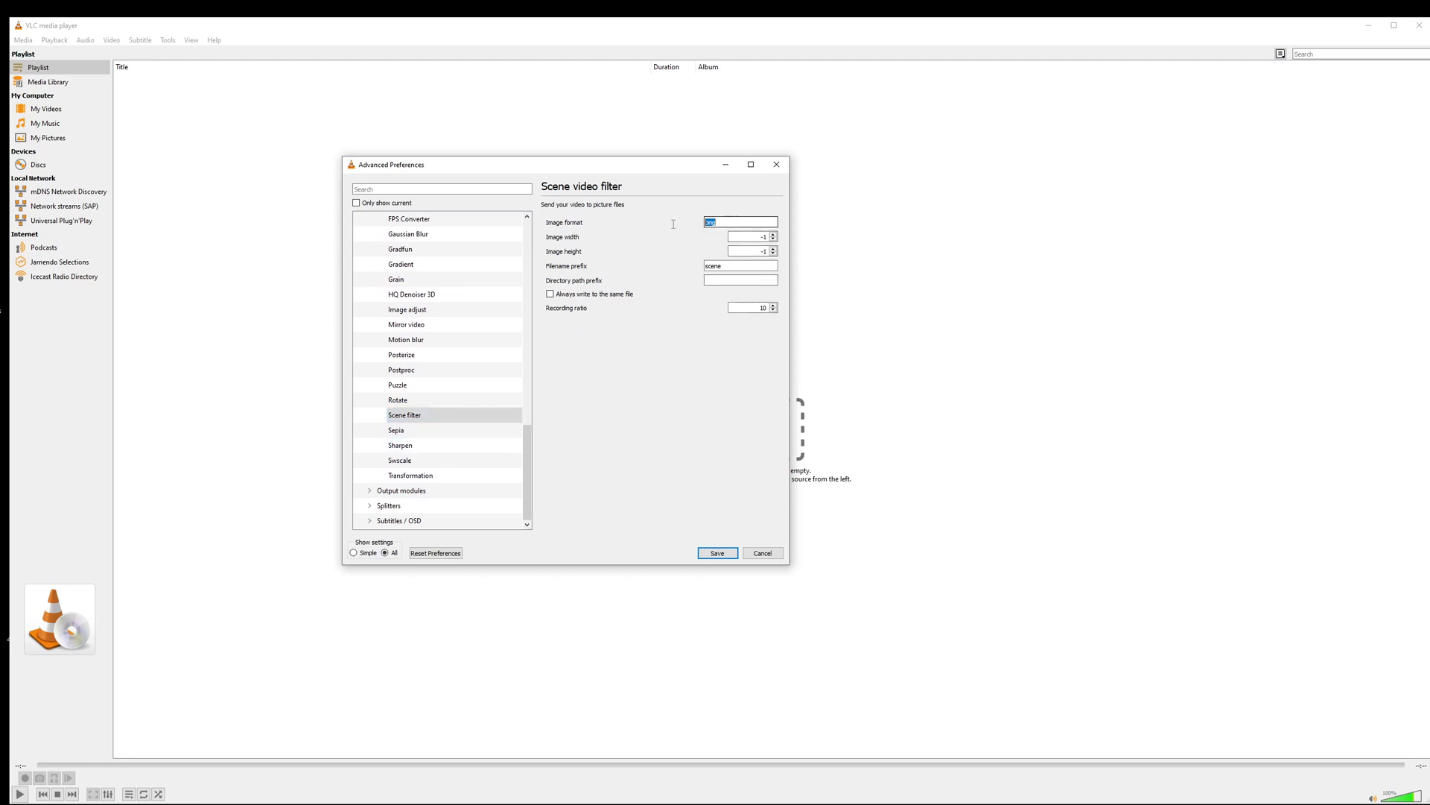
type("j")
left_click(700, 315)
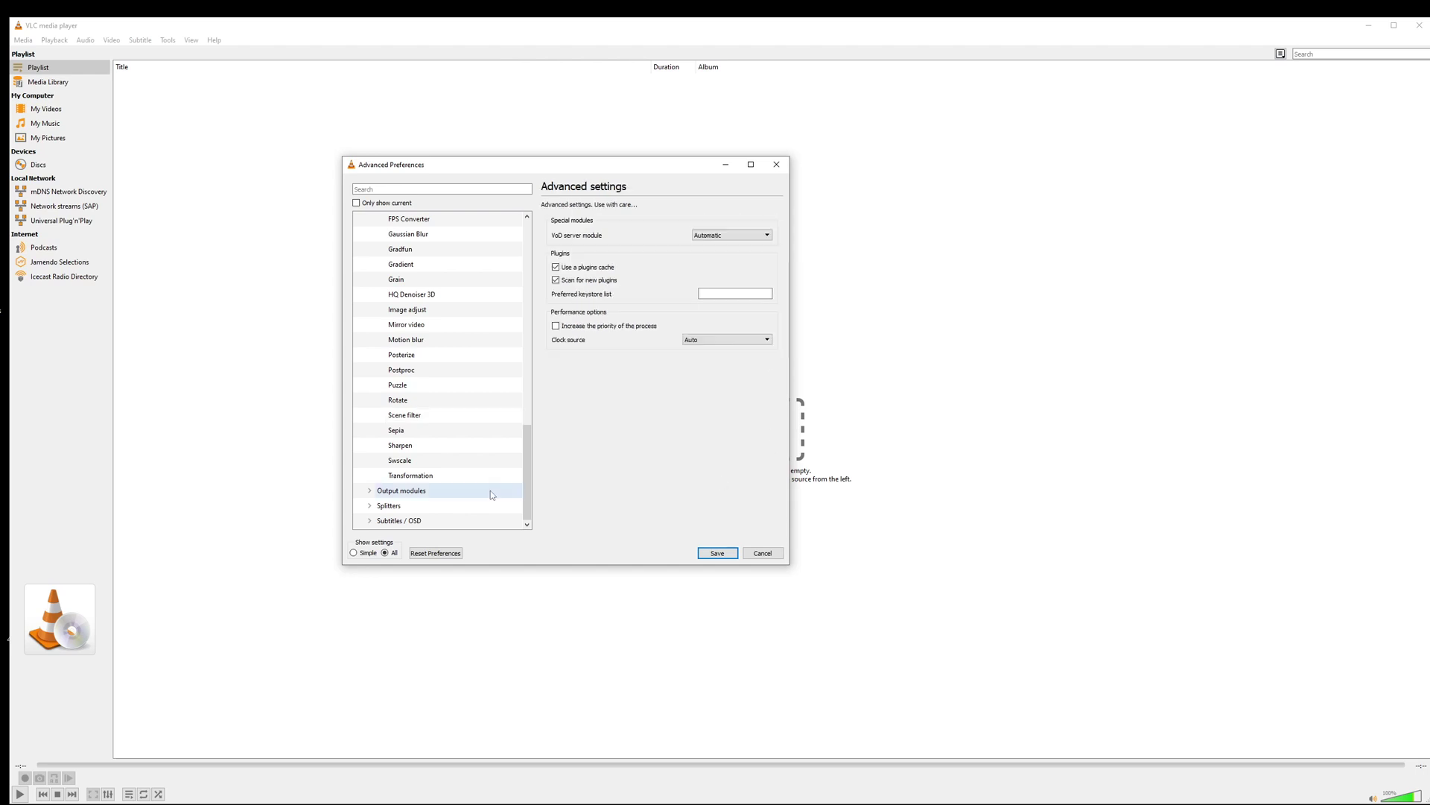
Enable the Scene video filter among the video filter modules, save the preferences and close the player
scroll(495, 491, "up", 8)
left_click(406, 355)
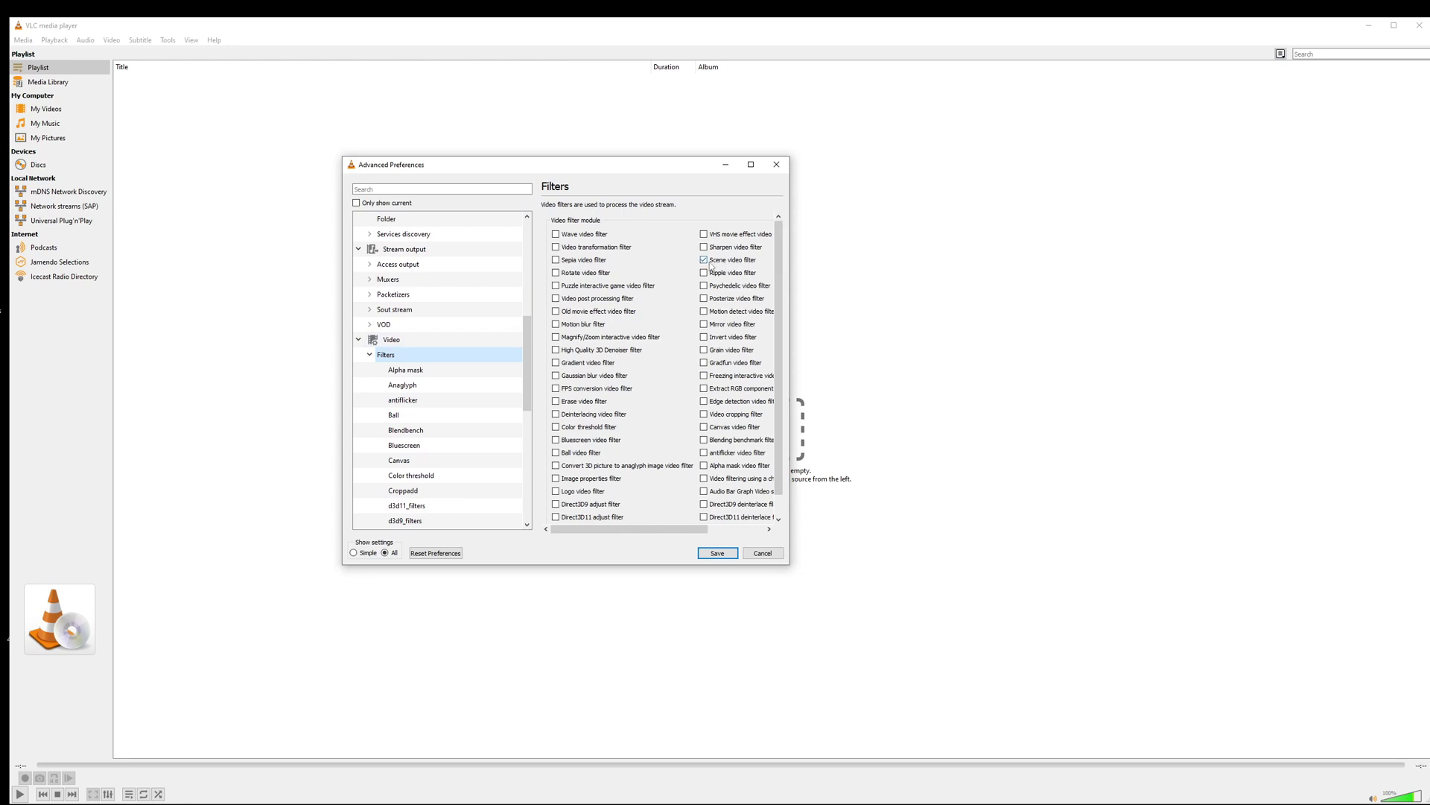
left_click(718, 555)
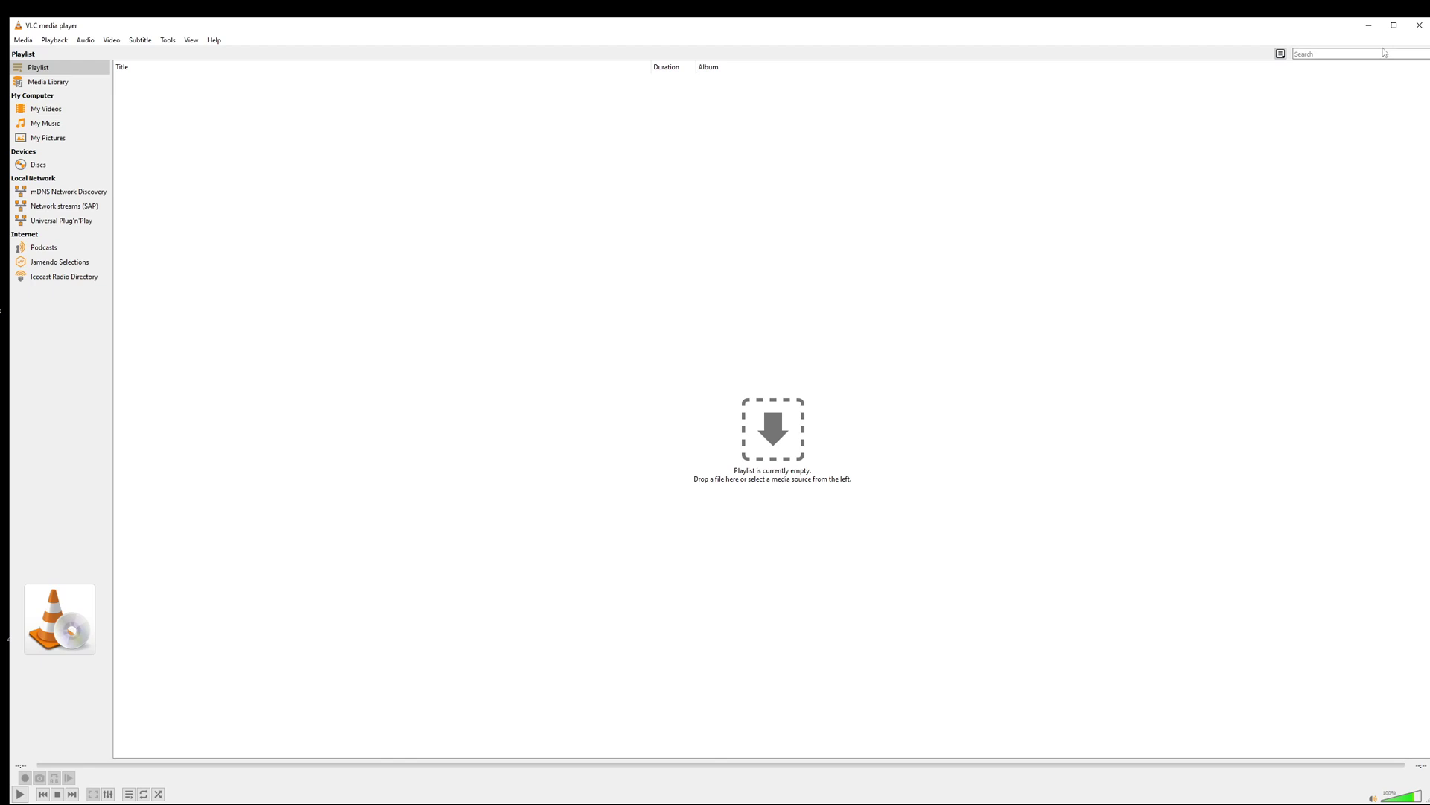
left_click(1424, 30)
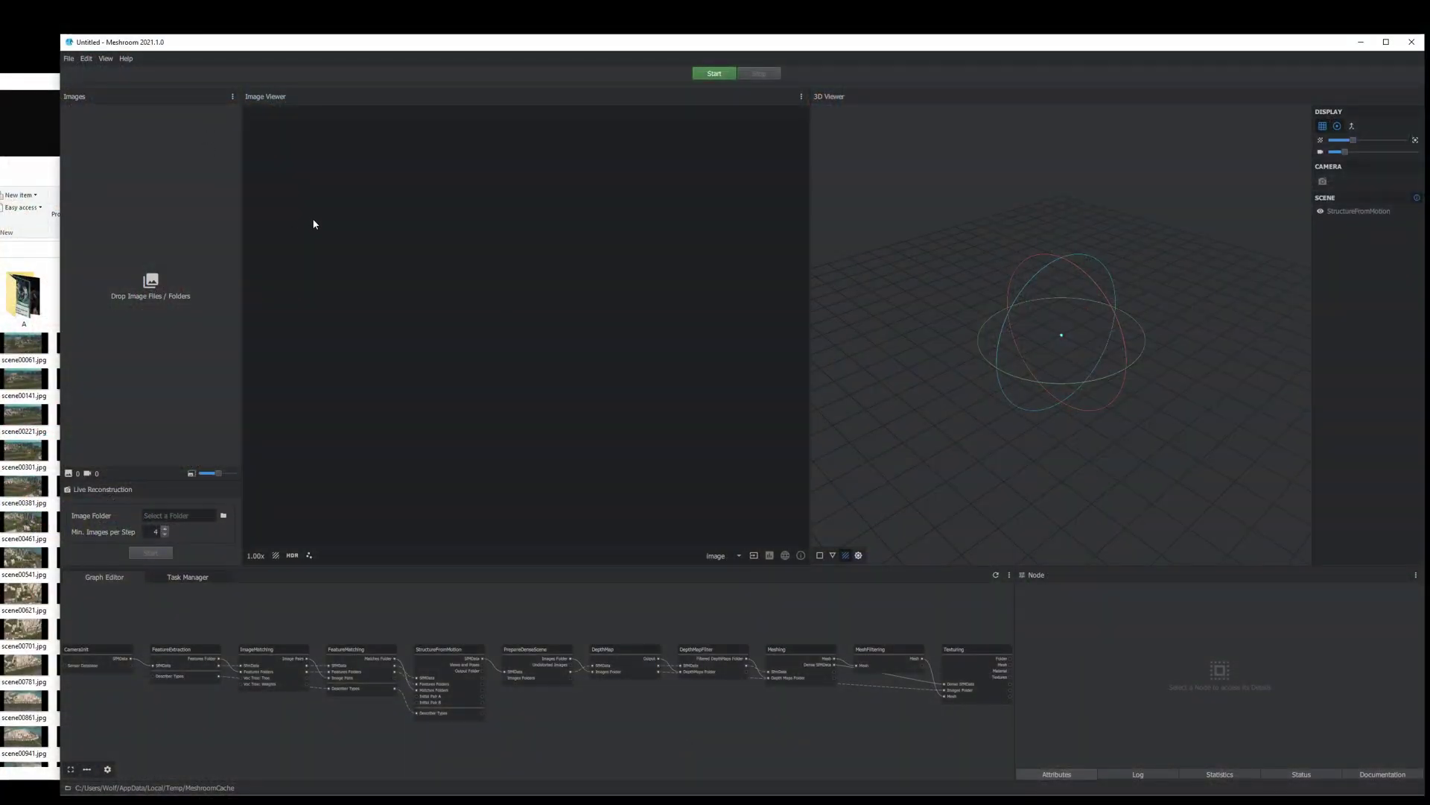
Switch to the Pictures folder, select all extracted scene frames and import them into the Meshroom image list
left_click(50, 179)
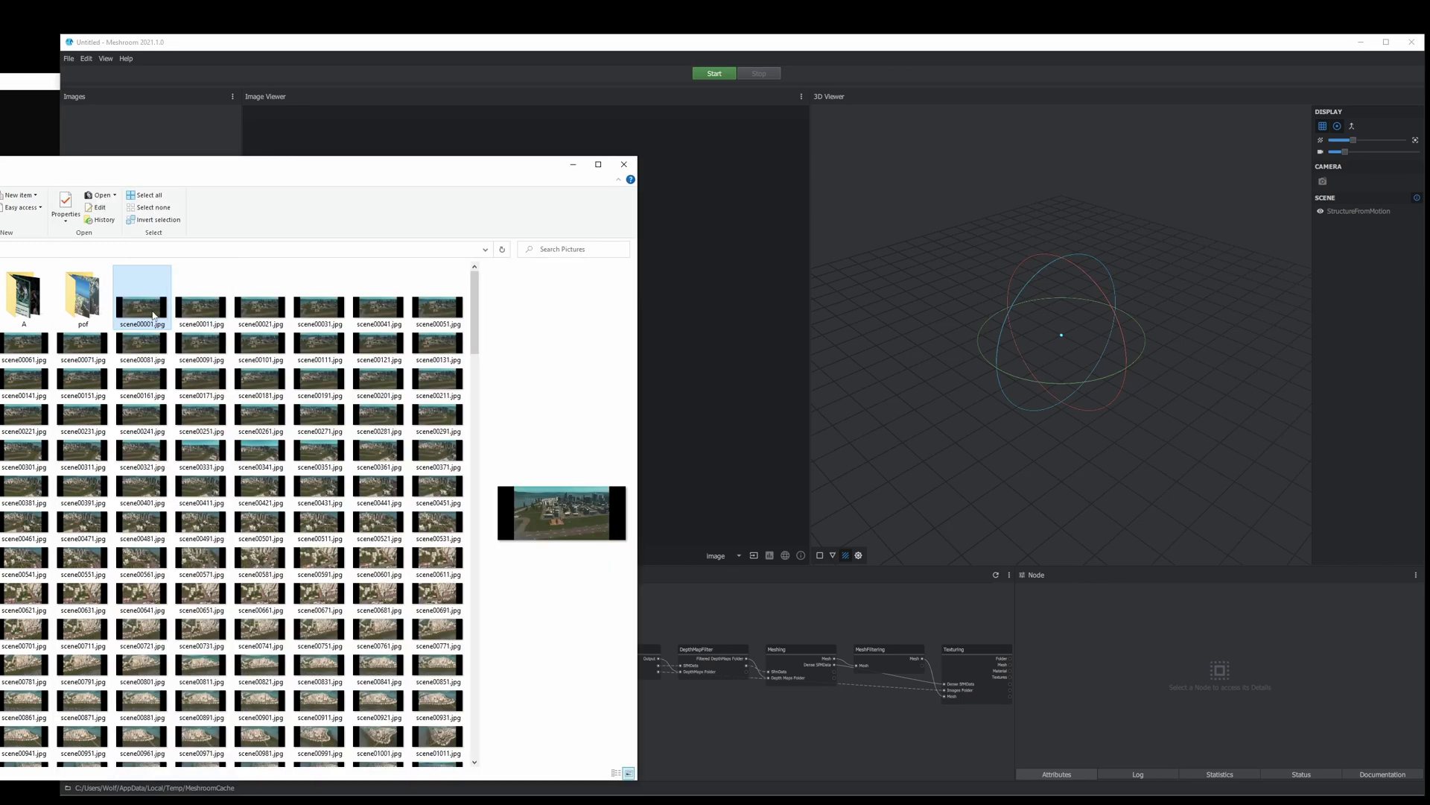
scroll(308, 426, "down", 3)
scroll(308, 426, "down", 15)
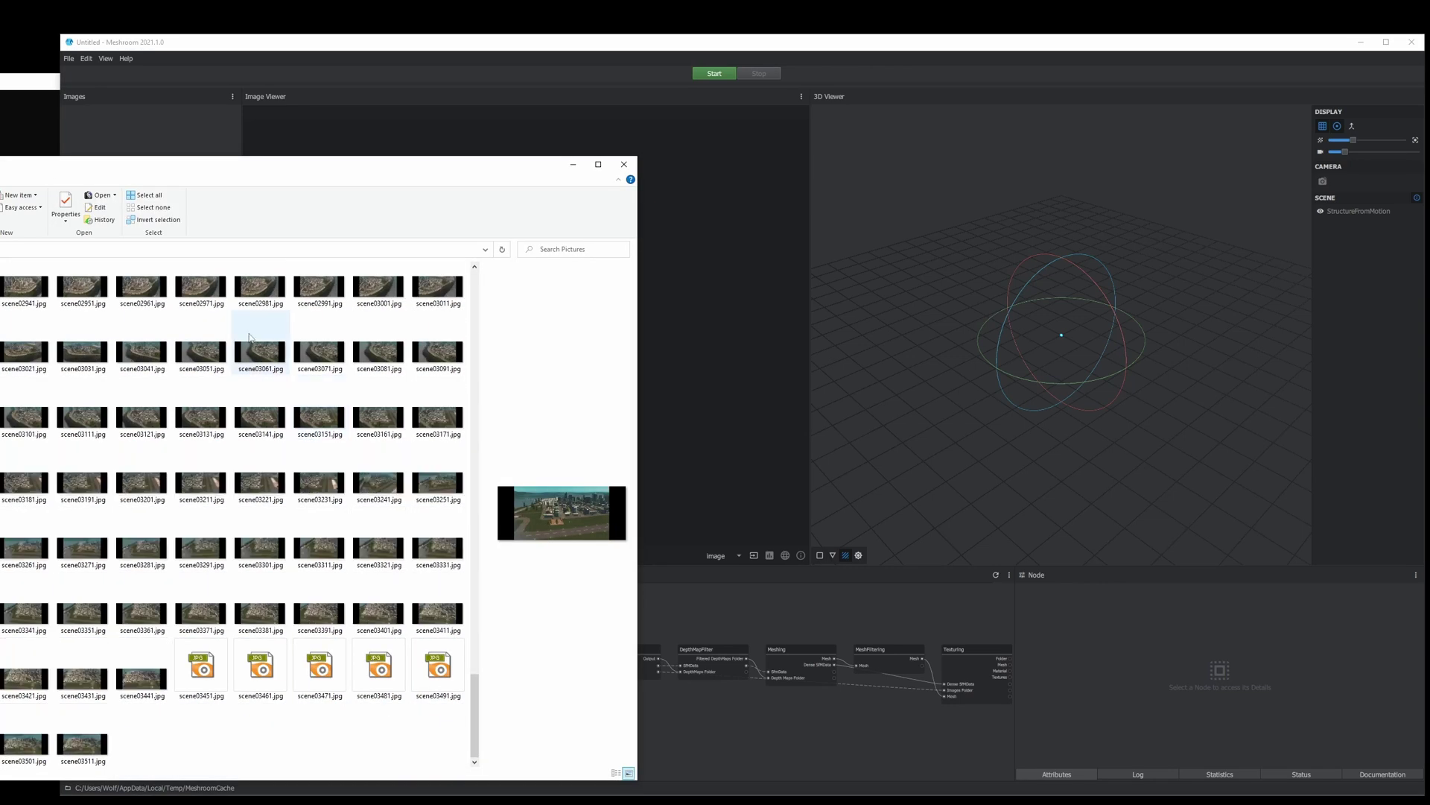
key("ctrl+a")
scroll(306, 503, "up", 10)
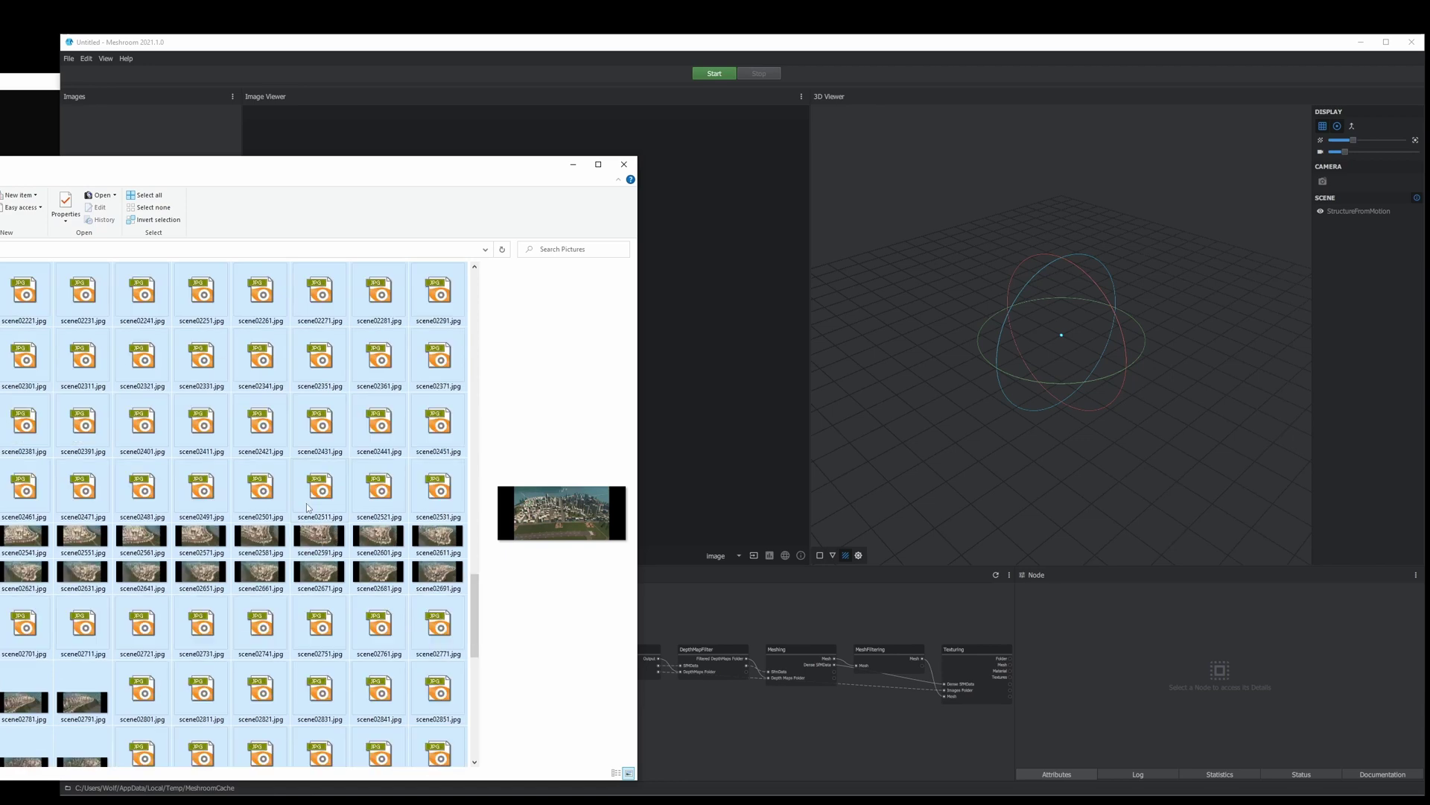
scroll(306, 502, "up", 3)
left_click_drag(148, 159, 146, 125)
left_click(477, 100)
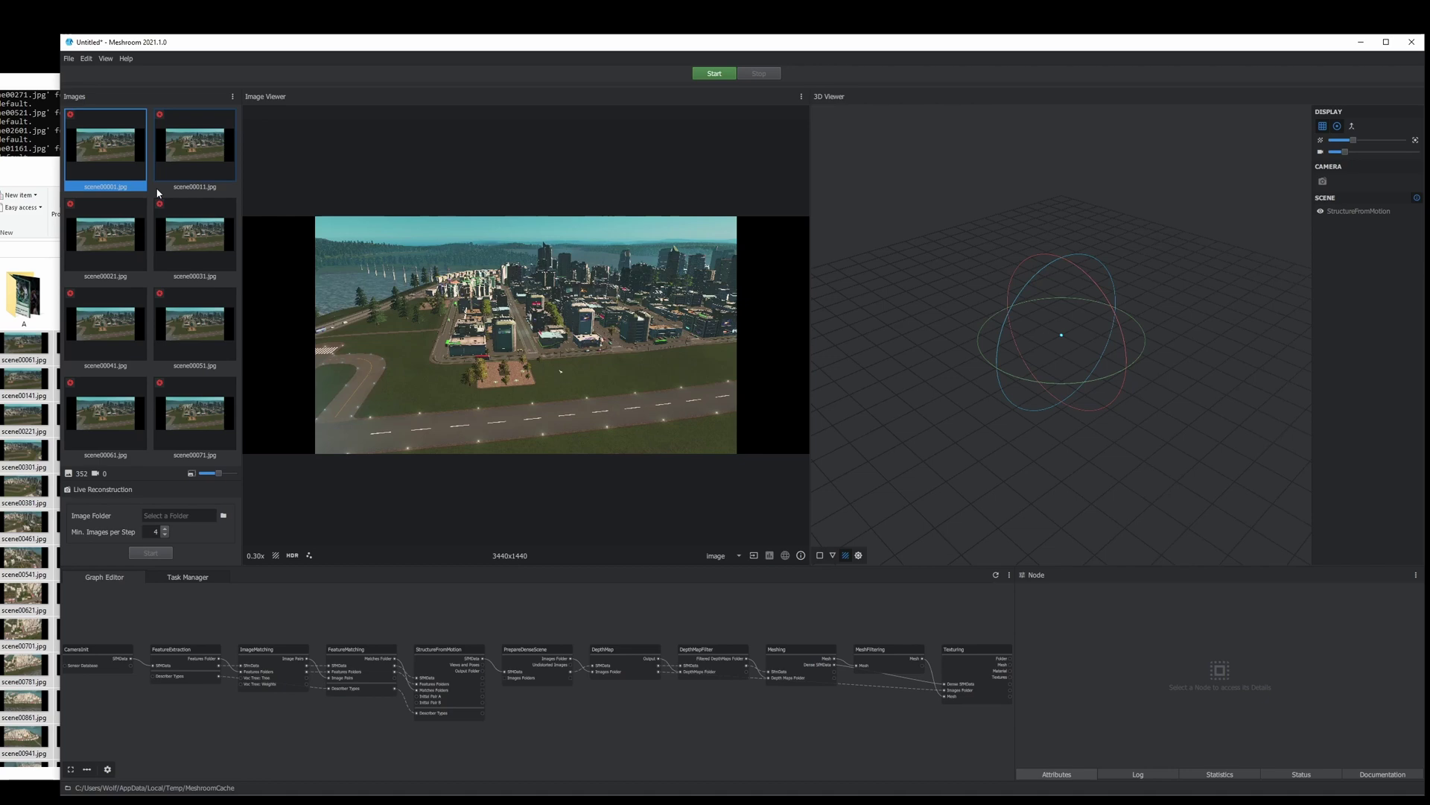
Remove the opening frames scene00001.jpg through scene00071.jpg from the image set
key("Delete")
key("Delete")
key("Delete")
key("Delete")
key("Delete")
key("Delete")
key("Delete")
key("Delete")
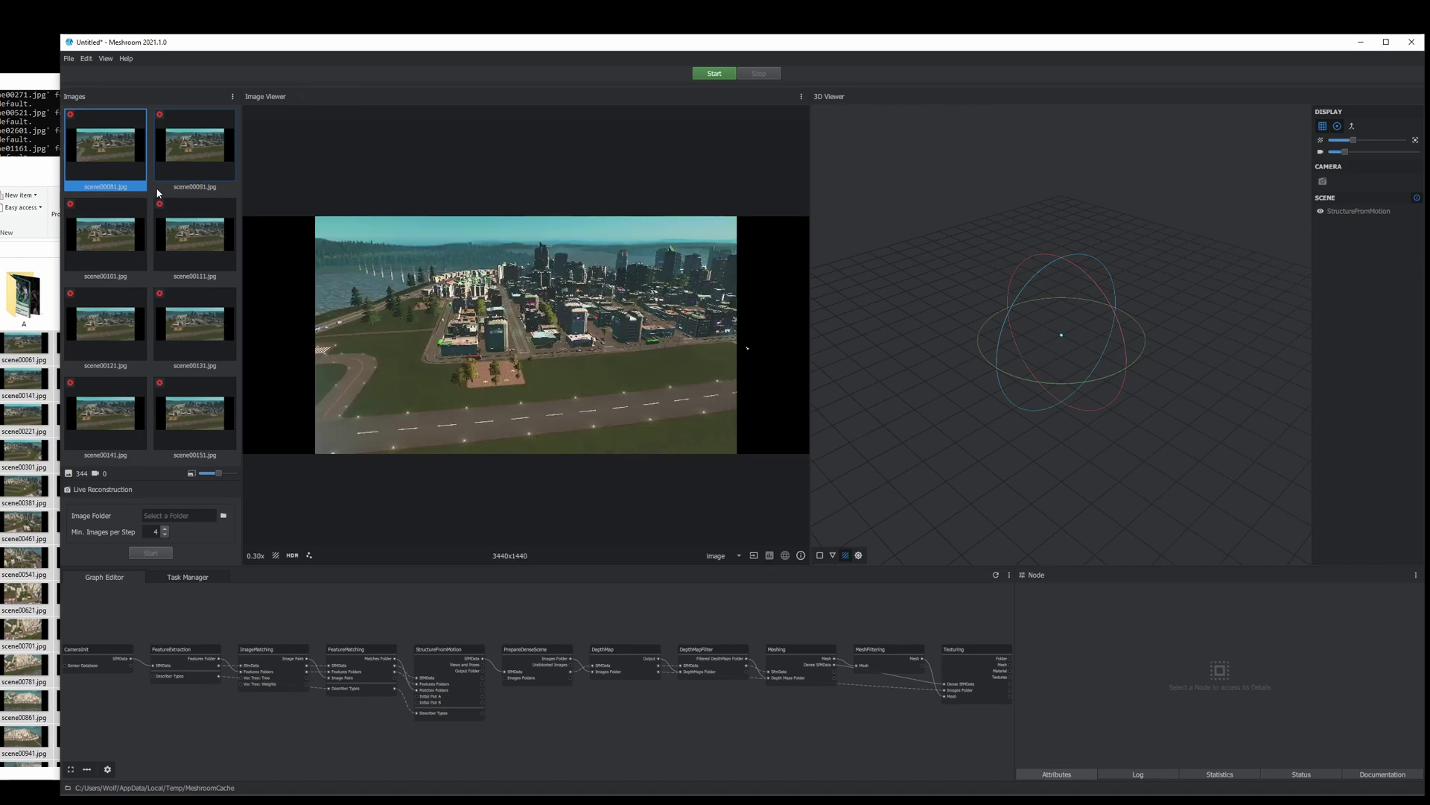
Review the frames up to about scene00381.jpg and remove one unwanted frame
key("Right")
key("Right")
key("Right")
key("Right")
key("Right")
key("Right")
key("Right")
key("Right")
key("Right")
key("Right")
key("Right")
key("Right")
key("Right")
key("Right")
key("Right")
key("Right")
key("Right")
key("Right")
key("Right")
key("Right")
key("Left")
key("Left")
key("Left")
key("Left")
key("Delete")
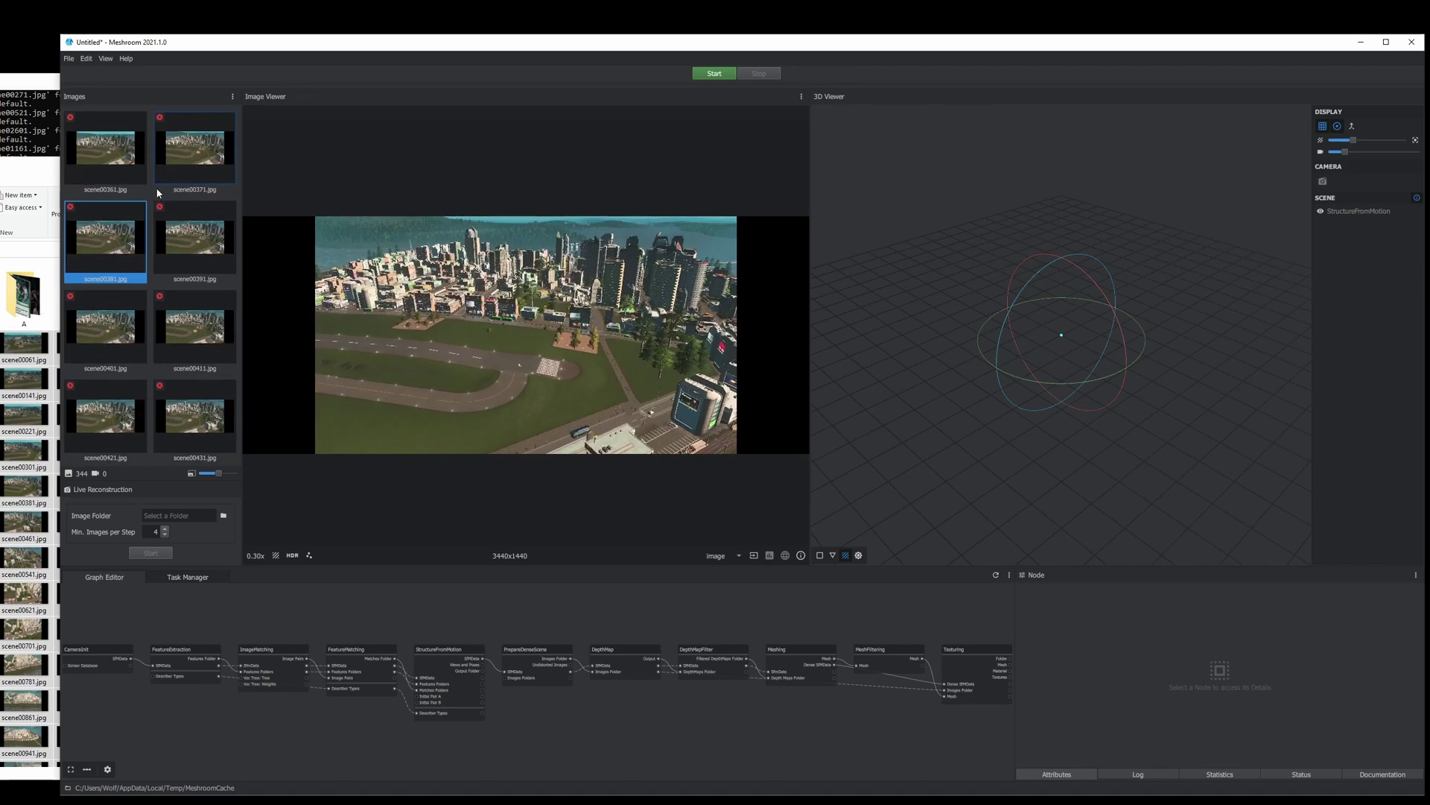
Review the frames up to scene01131.jpg and remove two unwanted frames there
key("Right")
key("Right")
key("Right")
key("Right")
key("Right")
key("Right")
key("Right")
key("Right")
key("Right")
key("Right")
key("Right")
key("Right")
key("Down")
key("Down")
key("Down")
key("Down")
key("Down")
key("Down")
key("Down")
key("Down")
key("Down")
key("Down")
key("Down")
key("Down")
key("Down")
key("Down")
key("Down")
key("Down")
key("Down")
key("Down")
key("Down")
key("Down")
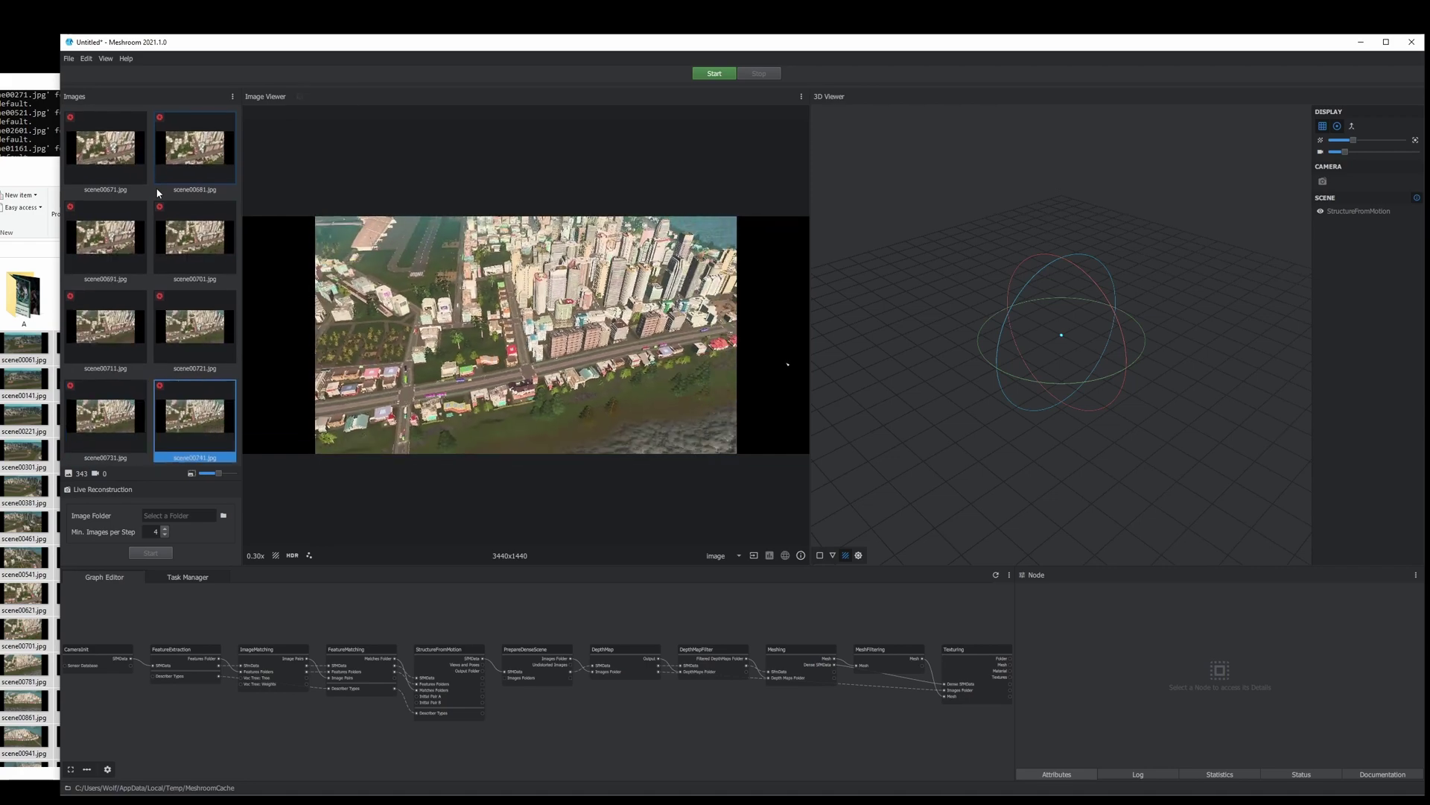
key("Down")
key("Down")
key("Down")
key("Down")
key("Down")
key("Down")
key("Down")
key("Down")
key("Down")
key("Down")
key("Down")
key("Down")
key("Down")
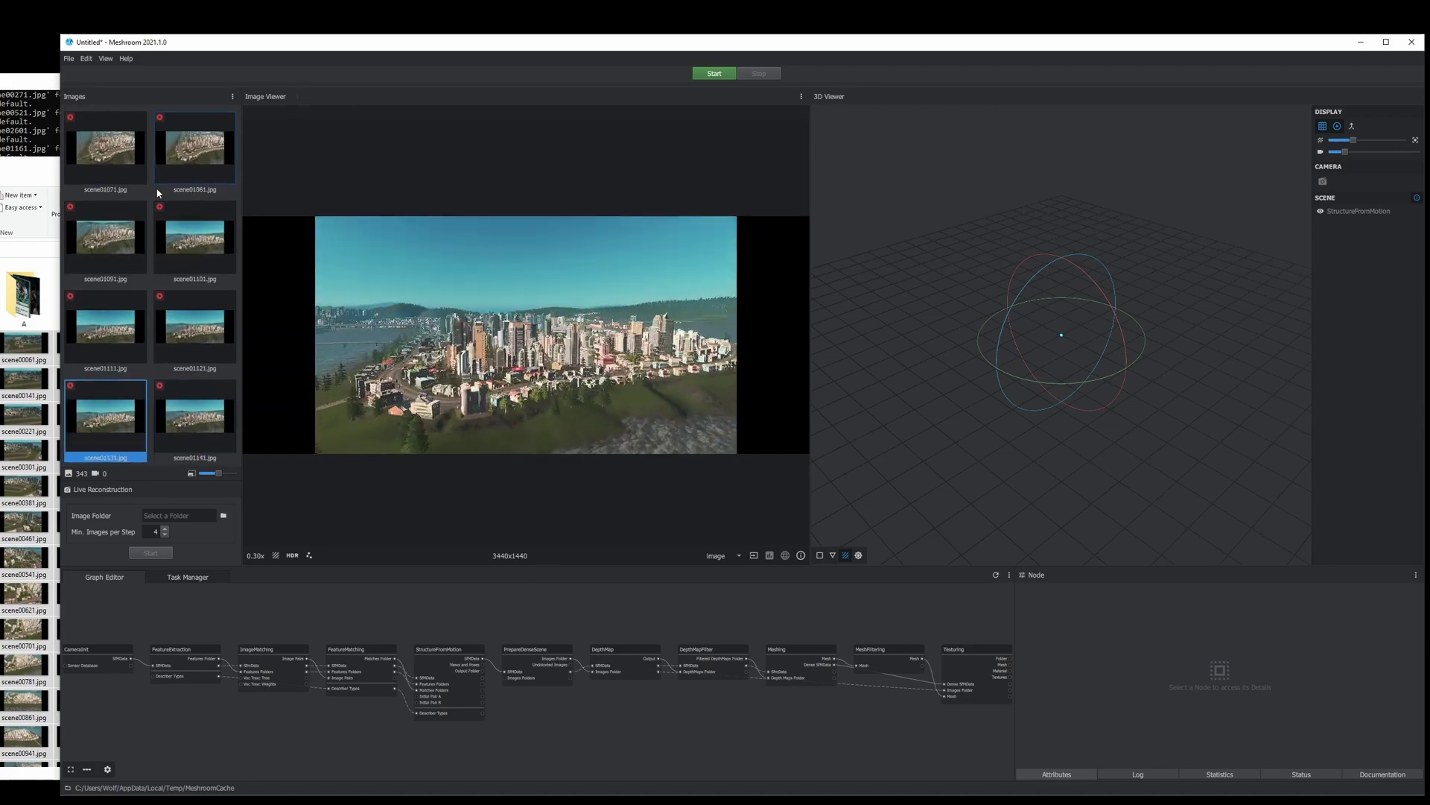
key("Delete")
key("Delete")
Remove the unwanted frames between scene01391.jpg and scene01451.jpg from the image set
key("Right")
key("Down")
key("Down")
key("Down")
key("Down")
key("Down")
key("Down")
key("Down")
key("Down")
key("Down")
key("Down")
key("Down")
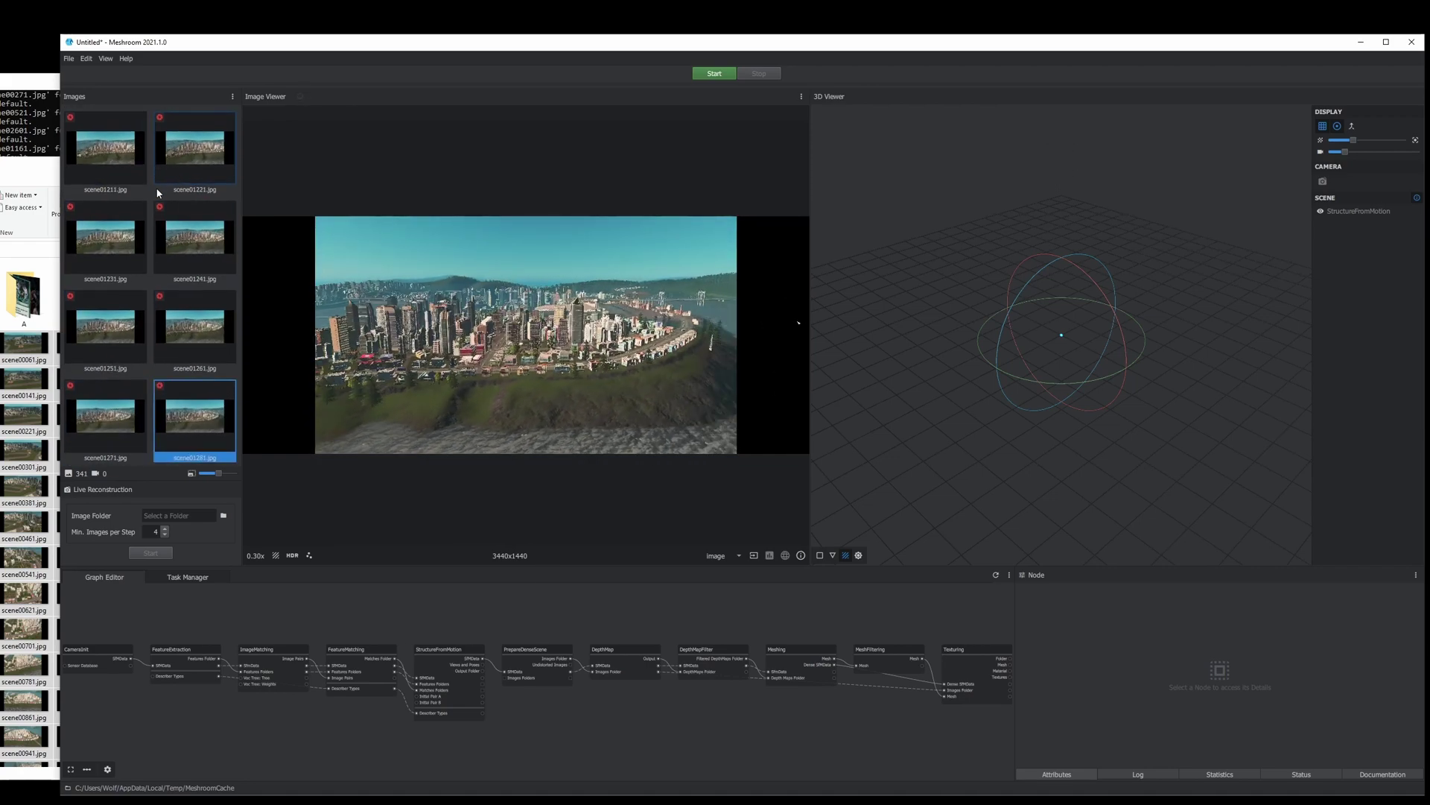
key("Right")
key("Right")
key("Right")
key("Right")
key("Delete")
key("Delete")
key("Delete")
key("Delete")
key("Delete")
key("Delete")
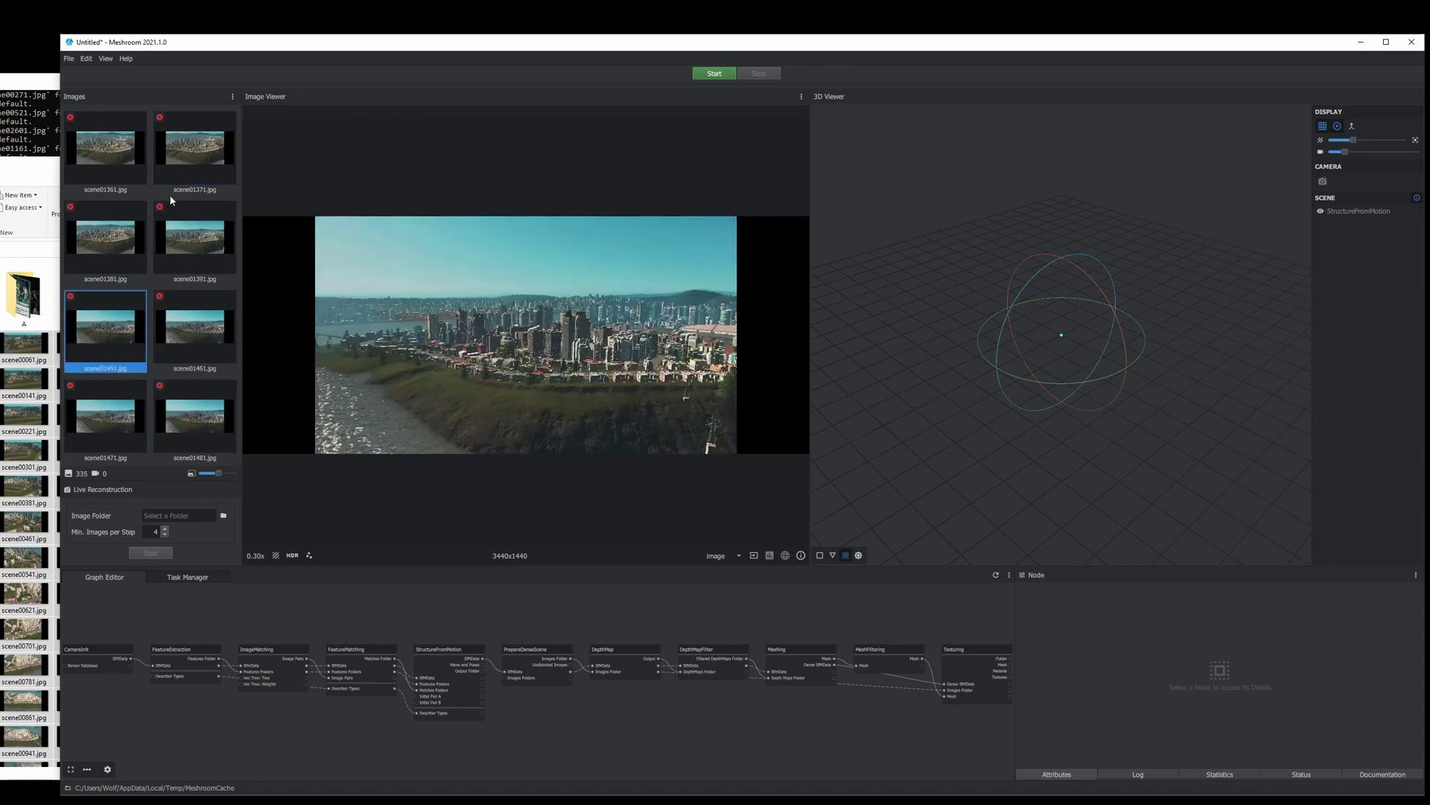
Review the remaining frames through scene03511.jpg and remove the unsuitable ones
key("Left")
key("Up")
key("Down")
key("Down")
key("Down")
key("Down")
key("Right")
key("Down")
key("Down")
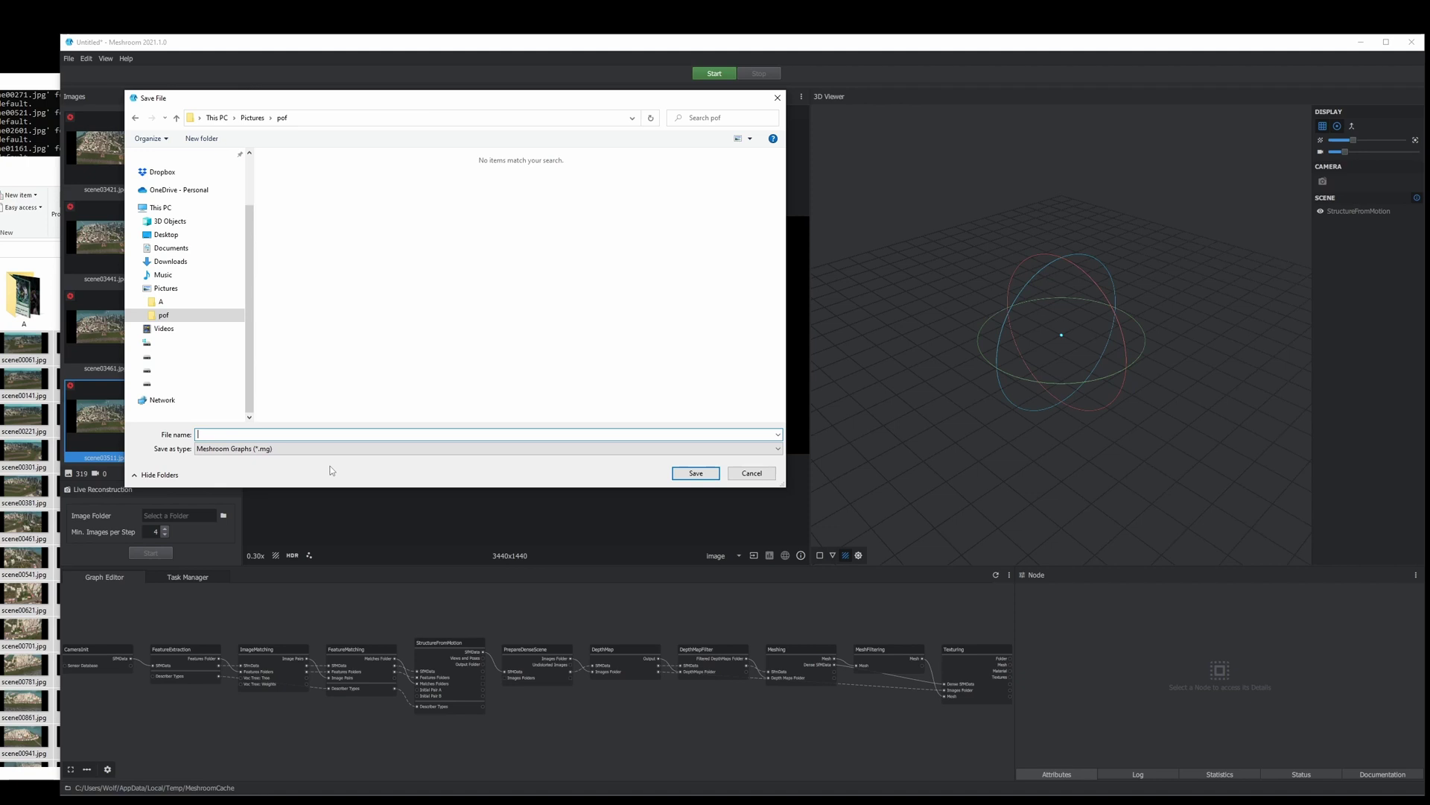
Save the project as "Skylines test" in the pof folder and compute the StructureFromMotion node
type("Skylines ")
type("est")
left_click(676, 473)
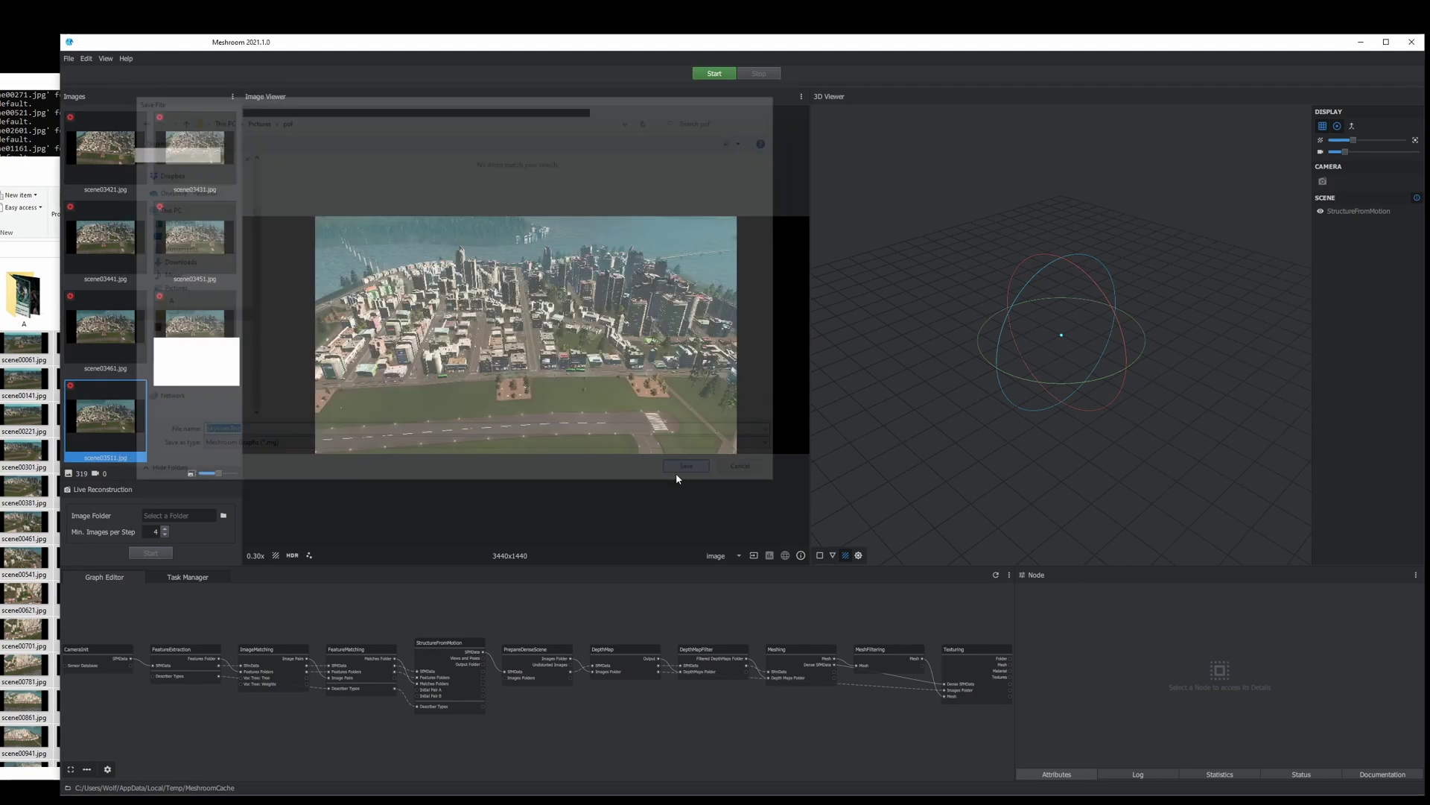
right_click(436, 650)
left_click(468, 660)
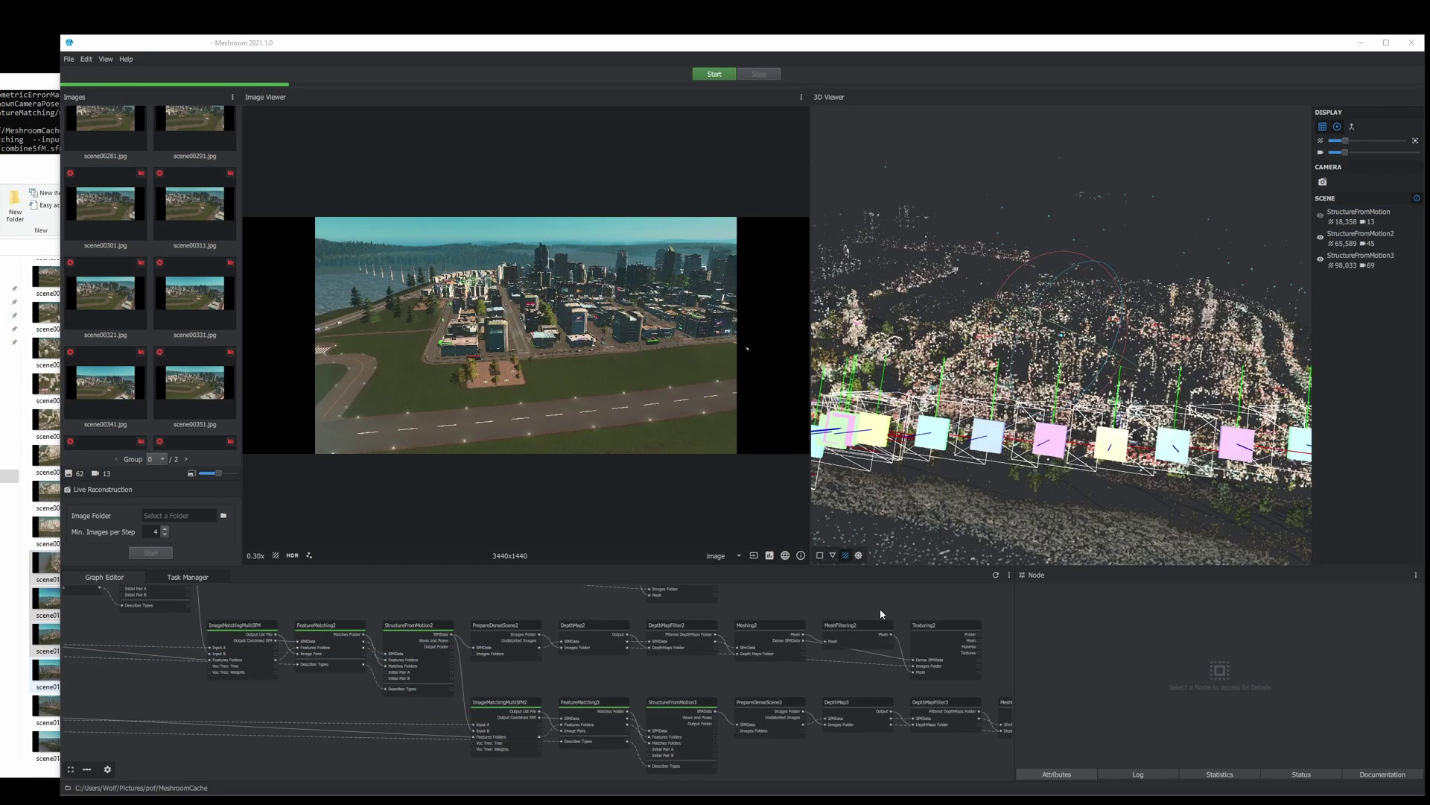
Select frames scene01261.jpg through scene01571.jpg in the Pictures folder and add them to the reconstruction as a new image group
scroll(147, 168, "up", 5)
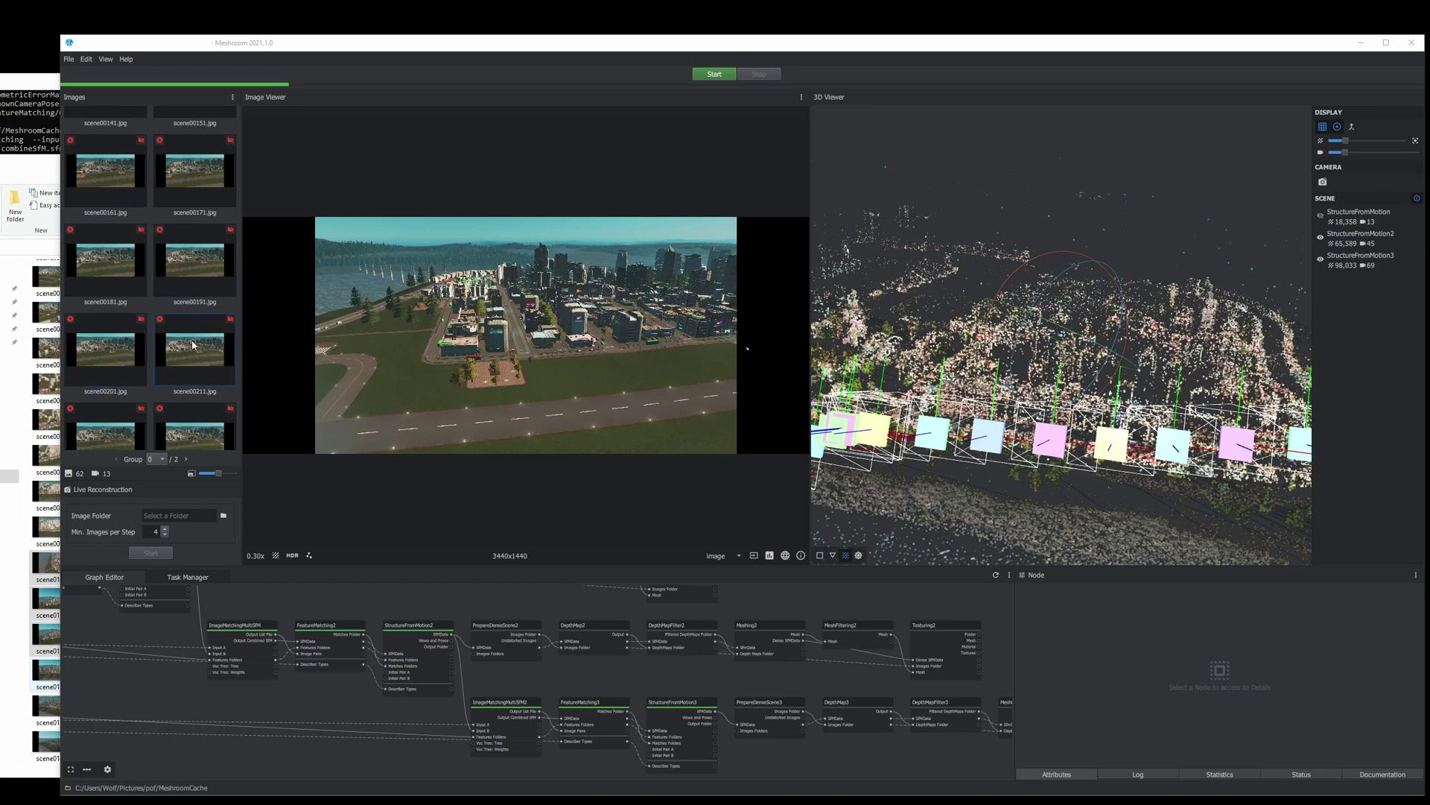
scroll(191, 268, "down", 4)
scroll(190, 268, "down", 3)
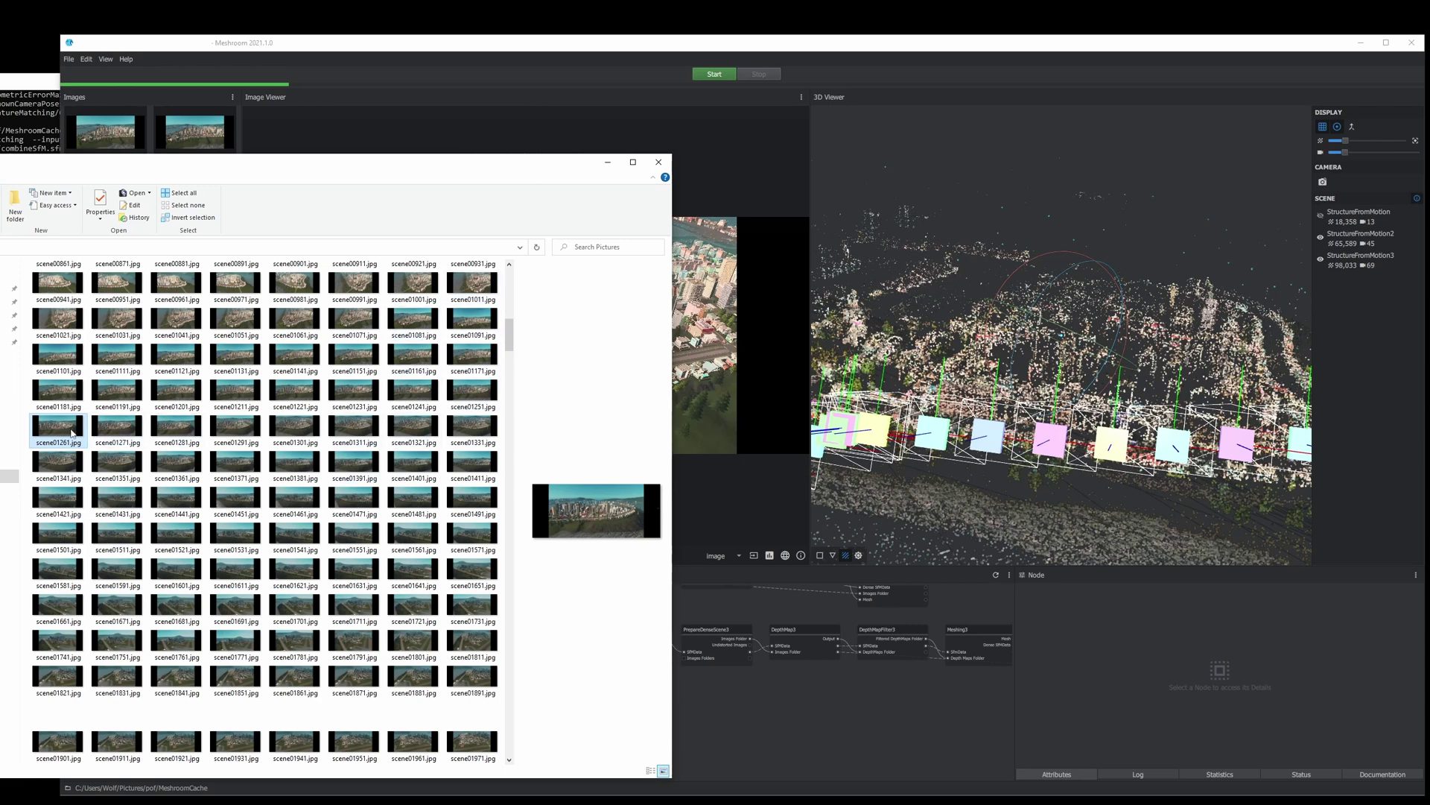
left_click(481, 514, "shift")
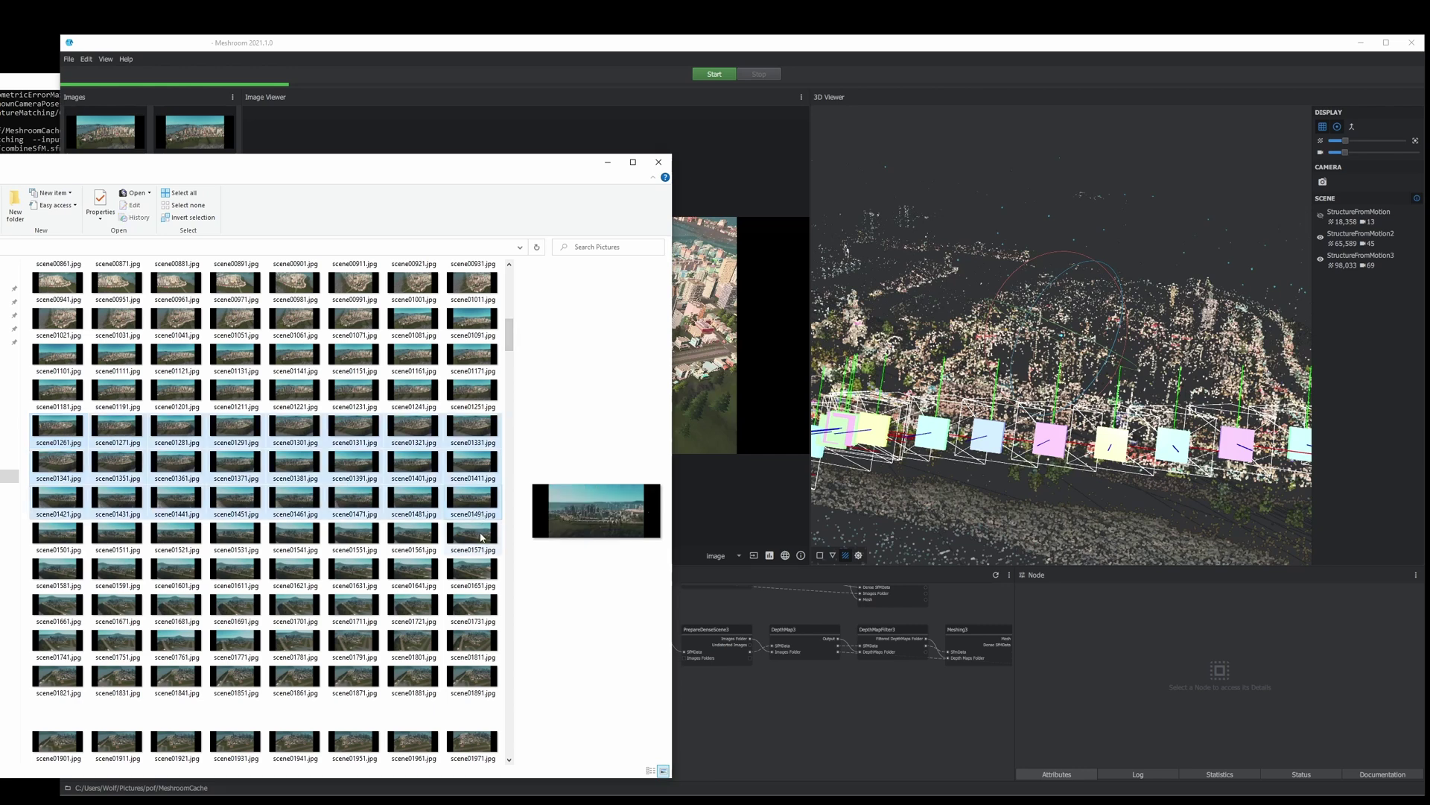
left_click(482, 538, "shift")
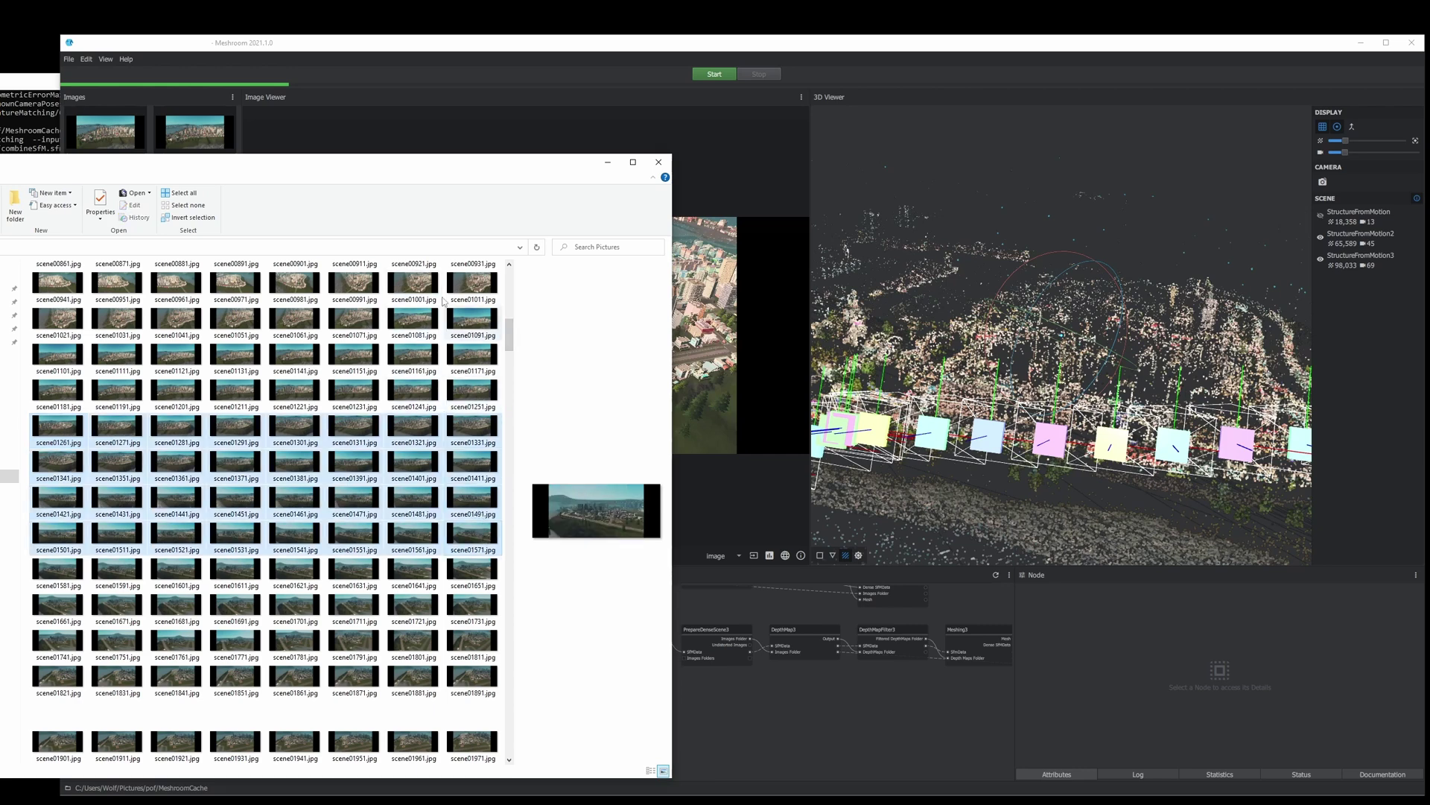
left_click(299, 111)
left_click_drag(48, 469, 198, 411)
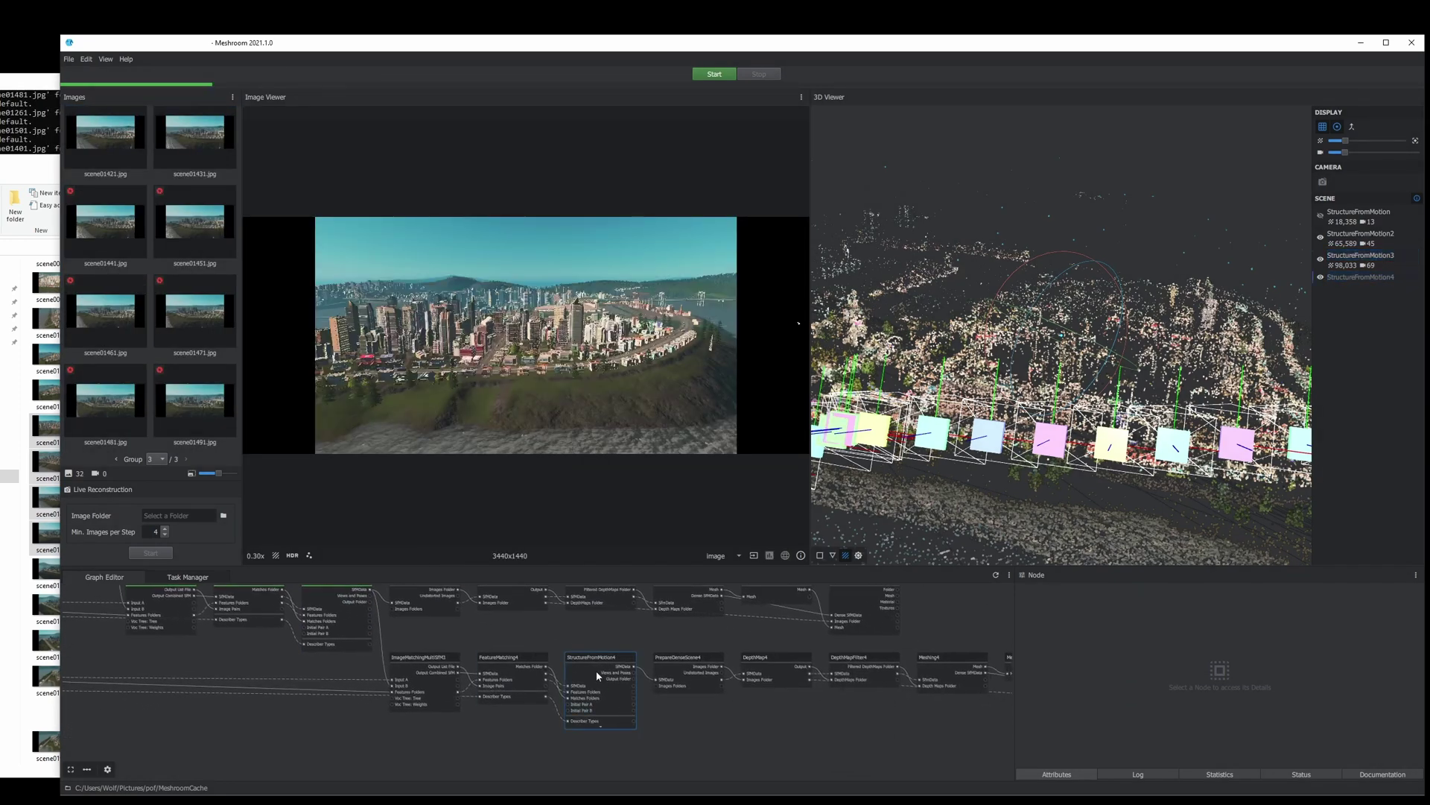
Compute the StructureFromMotion4 node and inspect the reconstructed point cloud and camera positions
right_click(593, 668)
left_click(611, 672)
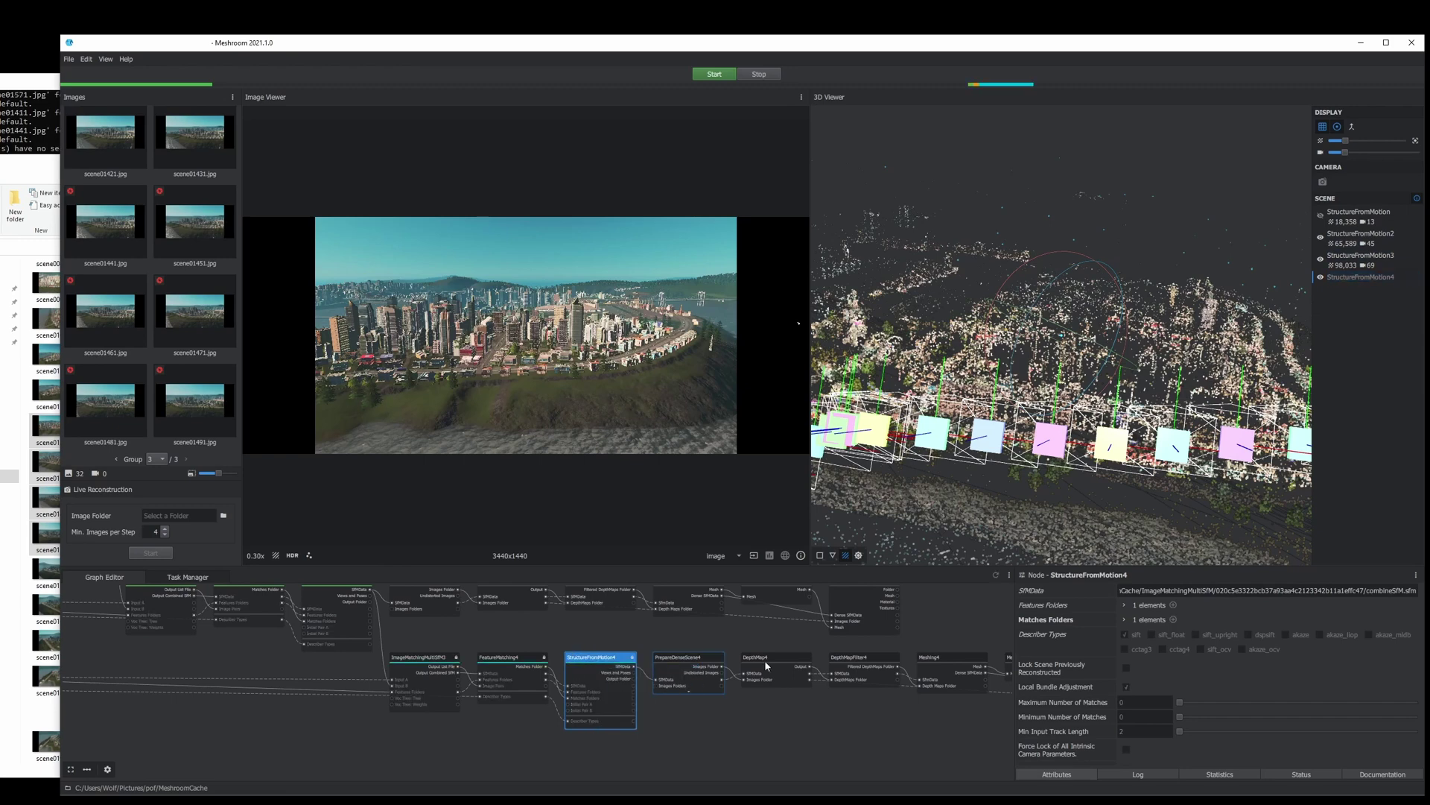
left_click_drag(1099, 316, 1051, 275)
scroll(1075, 358, "down", 3)
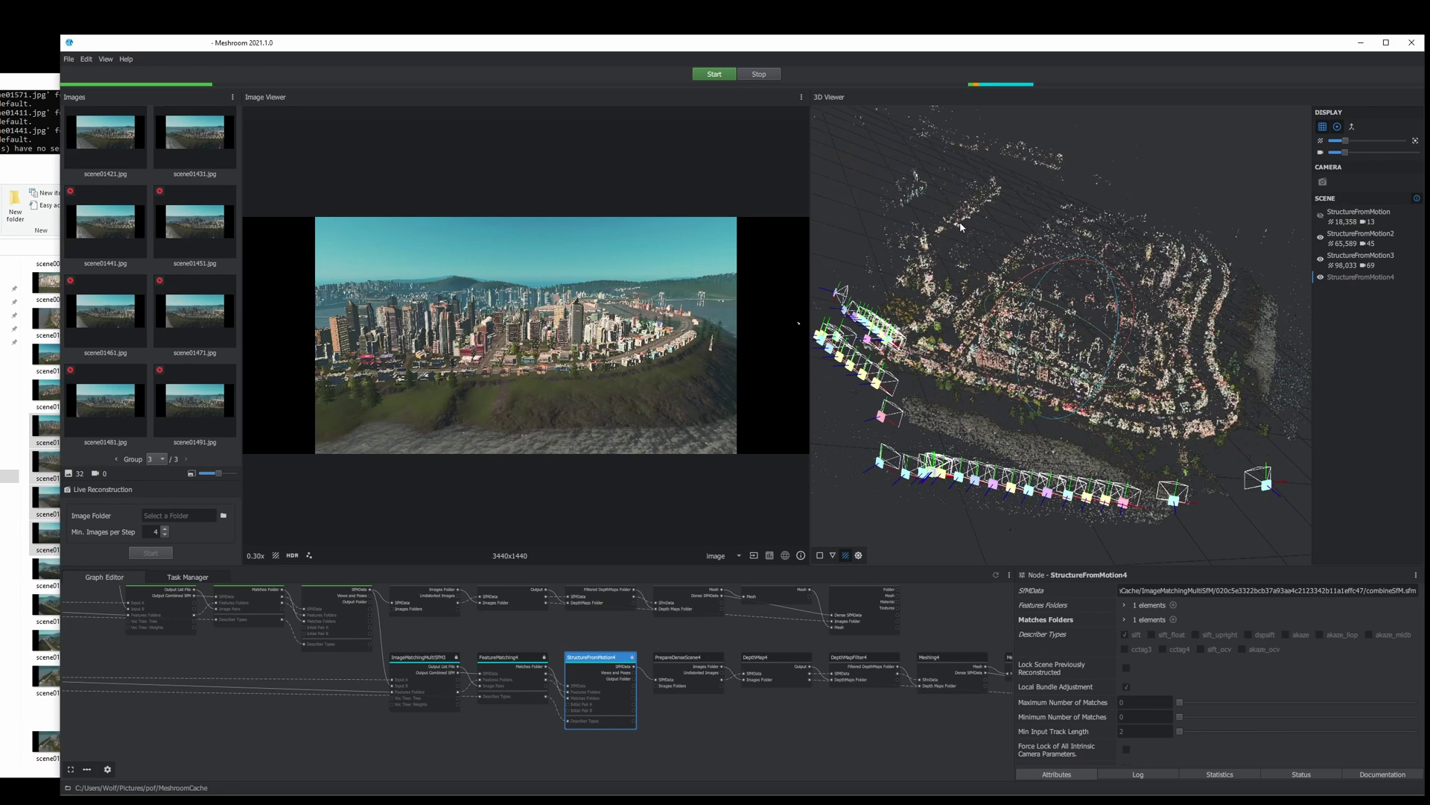
left_click_drag(928, 338, 1011, 315)
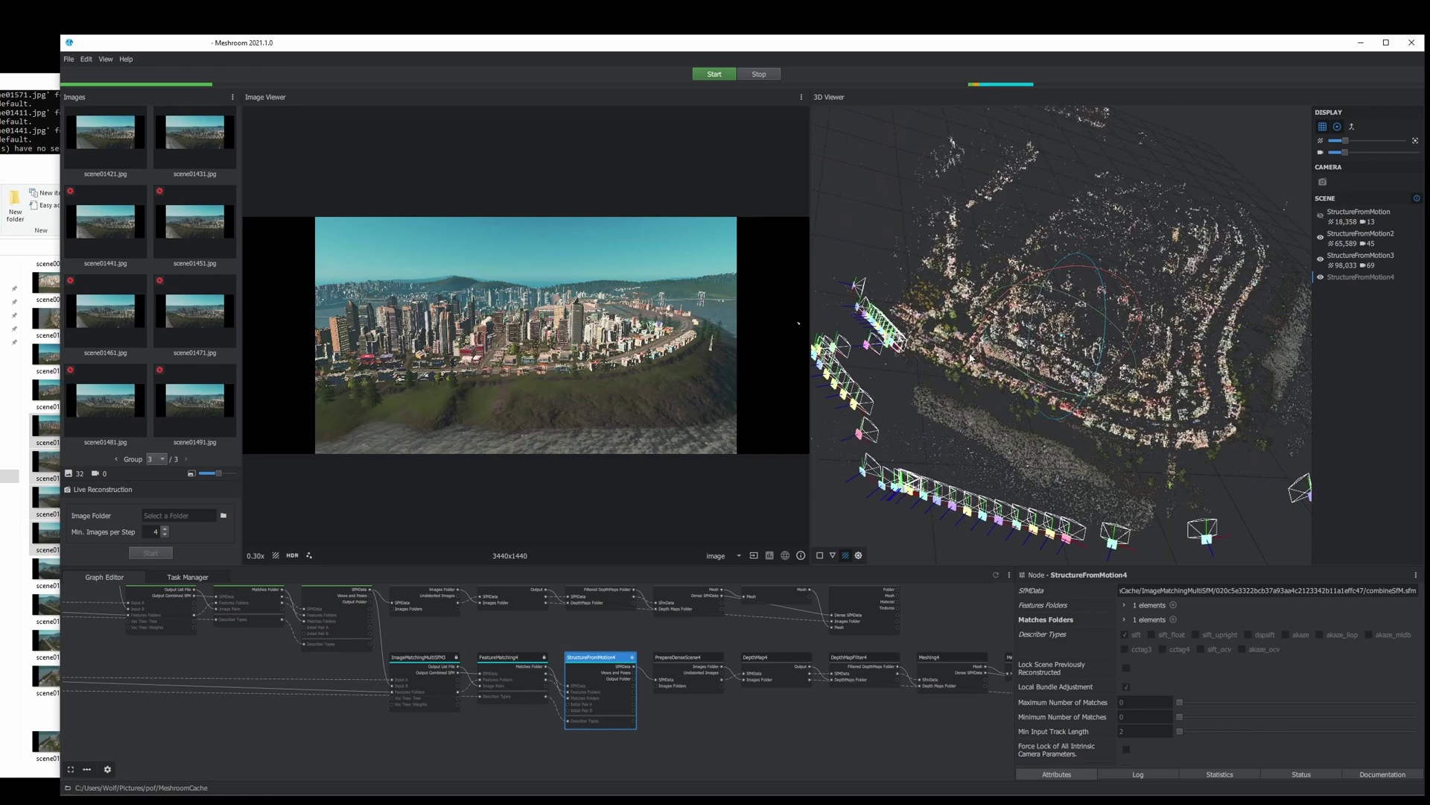
left_click_drag(1122, 190, 1109, 142)
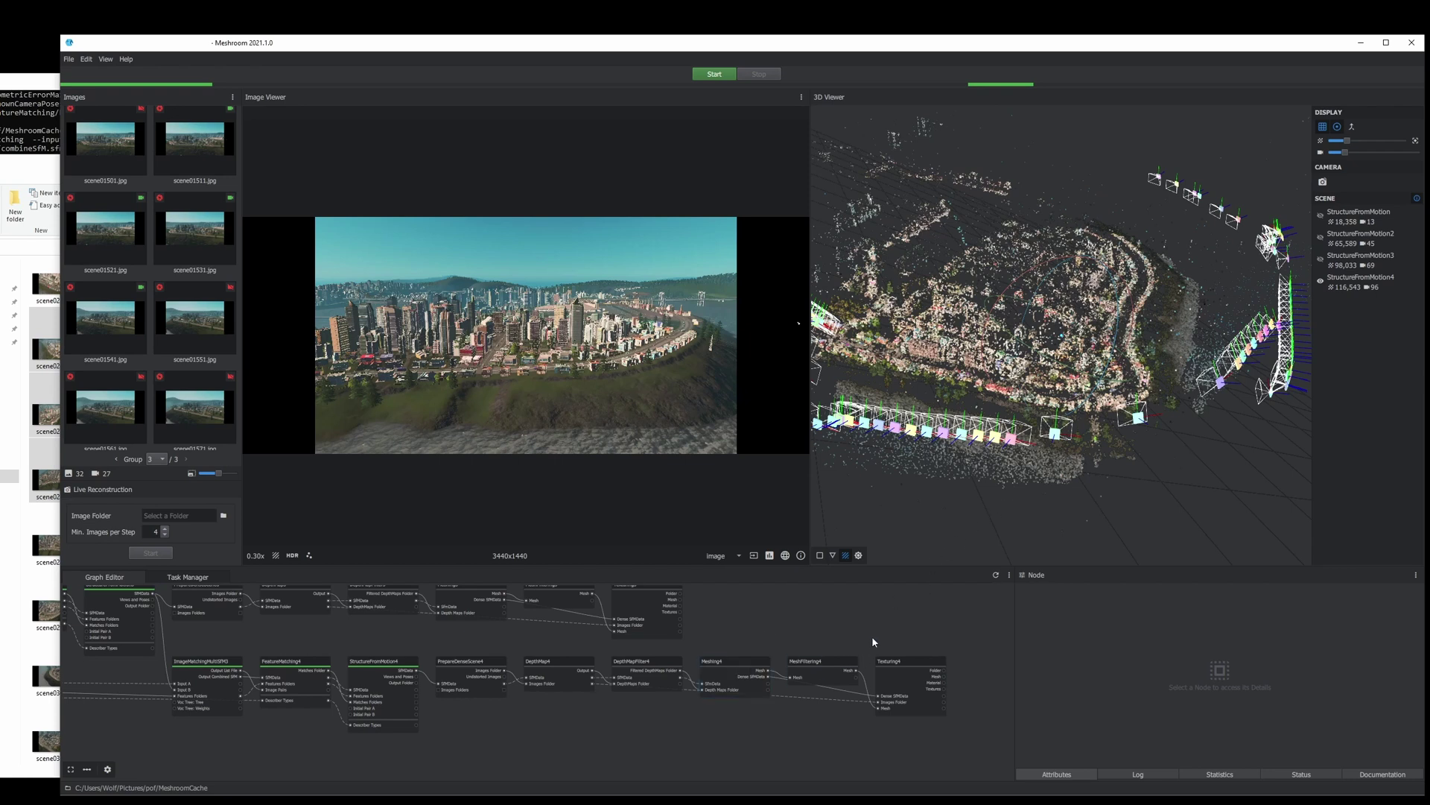
Compute the Texturing4 node and inspect the textured city model up close
right_click(908, 674)
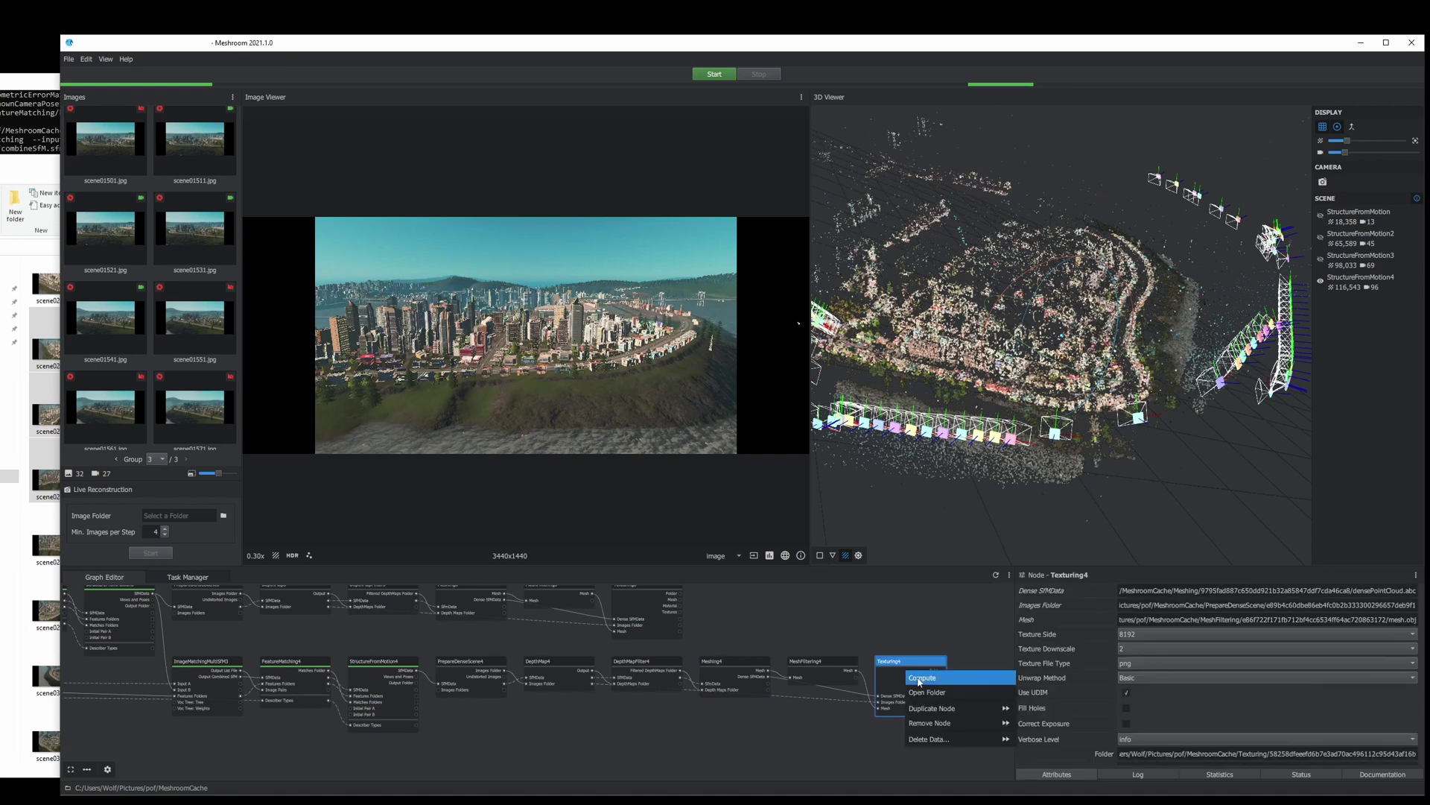
left_click(921, 677)
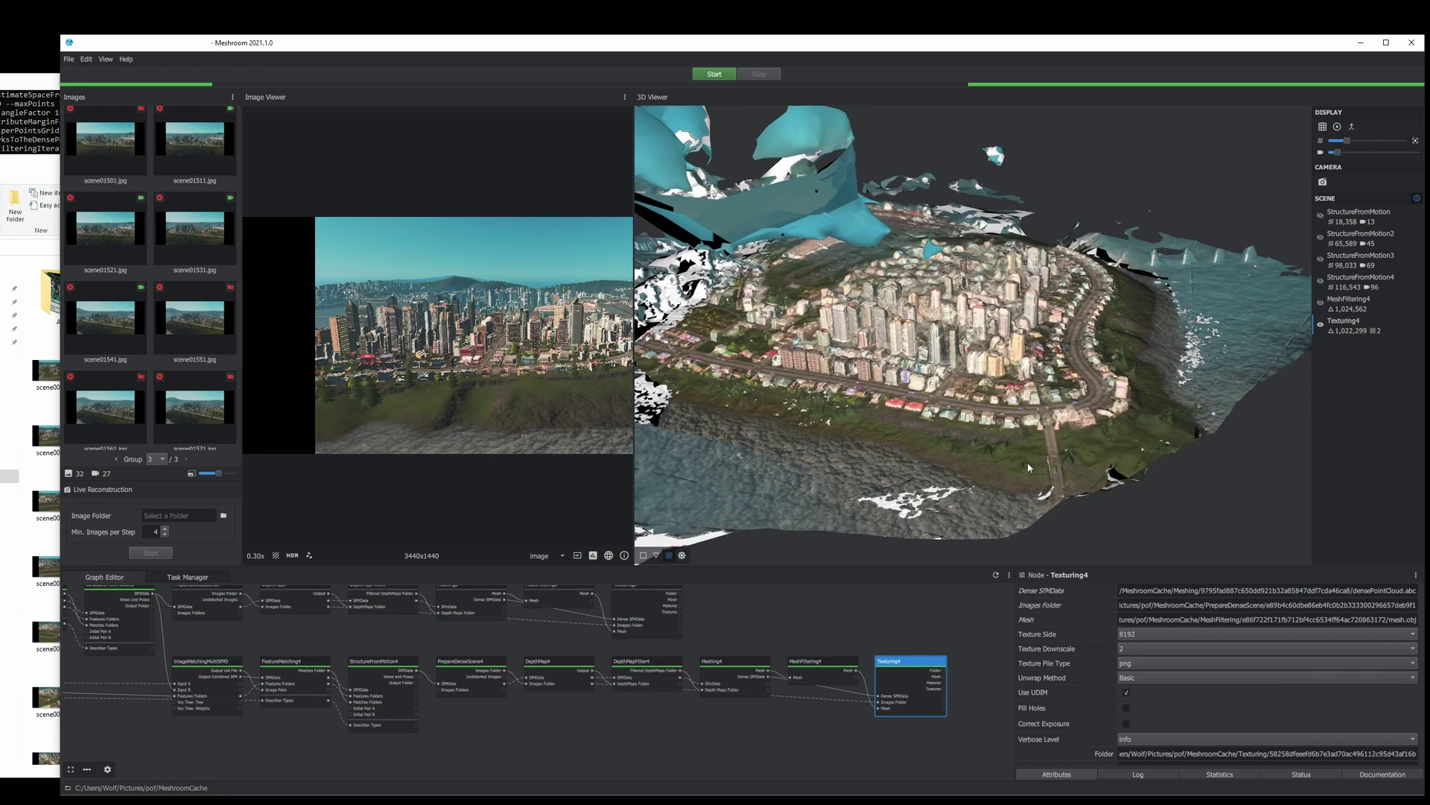
scroll(1027, 462, "up", 5)
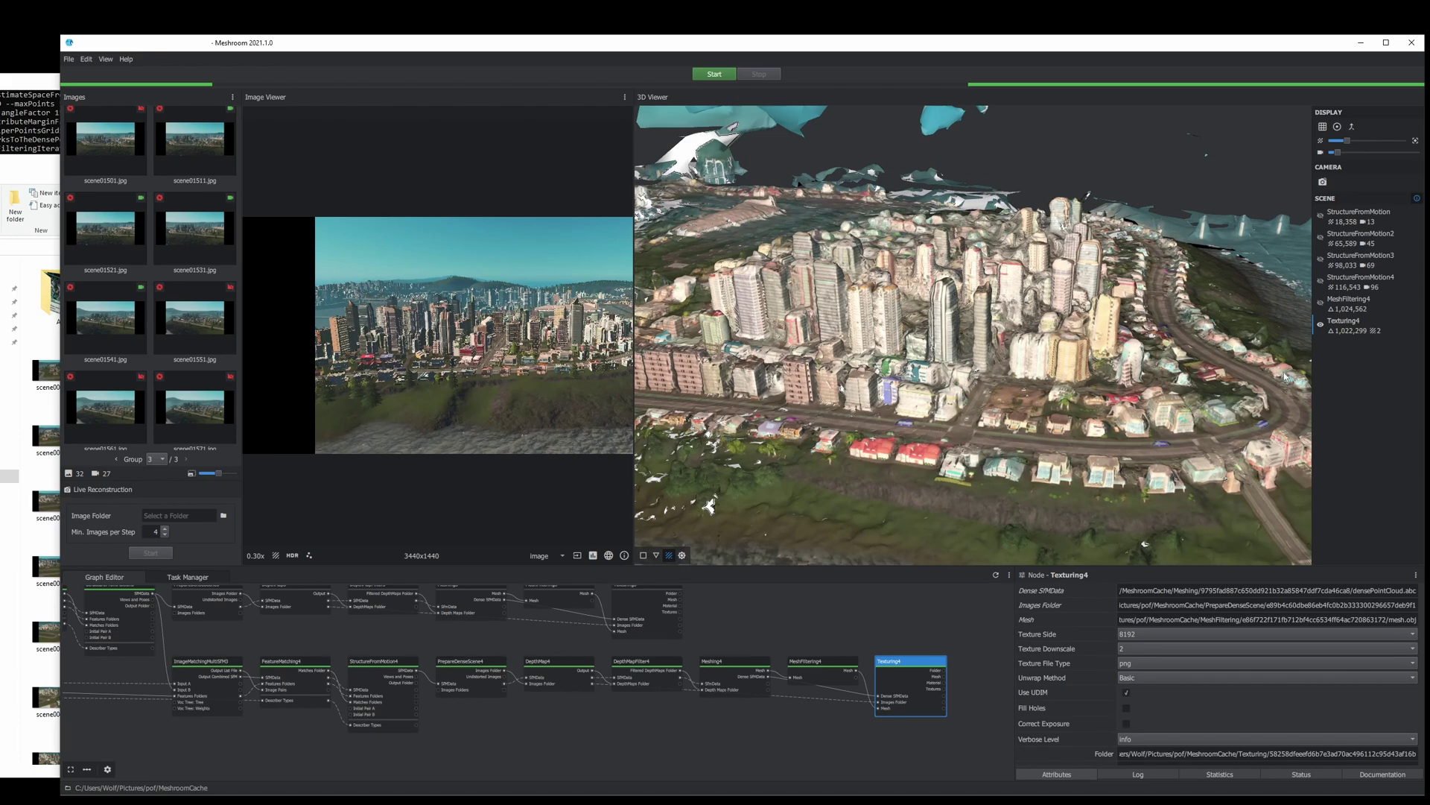
Open the folder containing the textured mesh output of the Texturing4 node
left_click_drag(1002, 335, 924, 342)
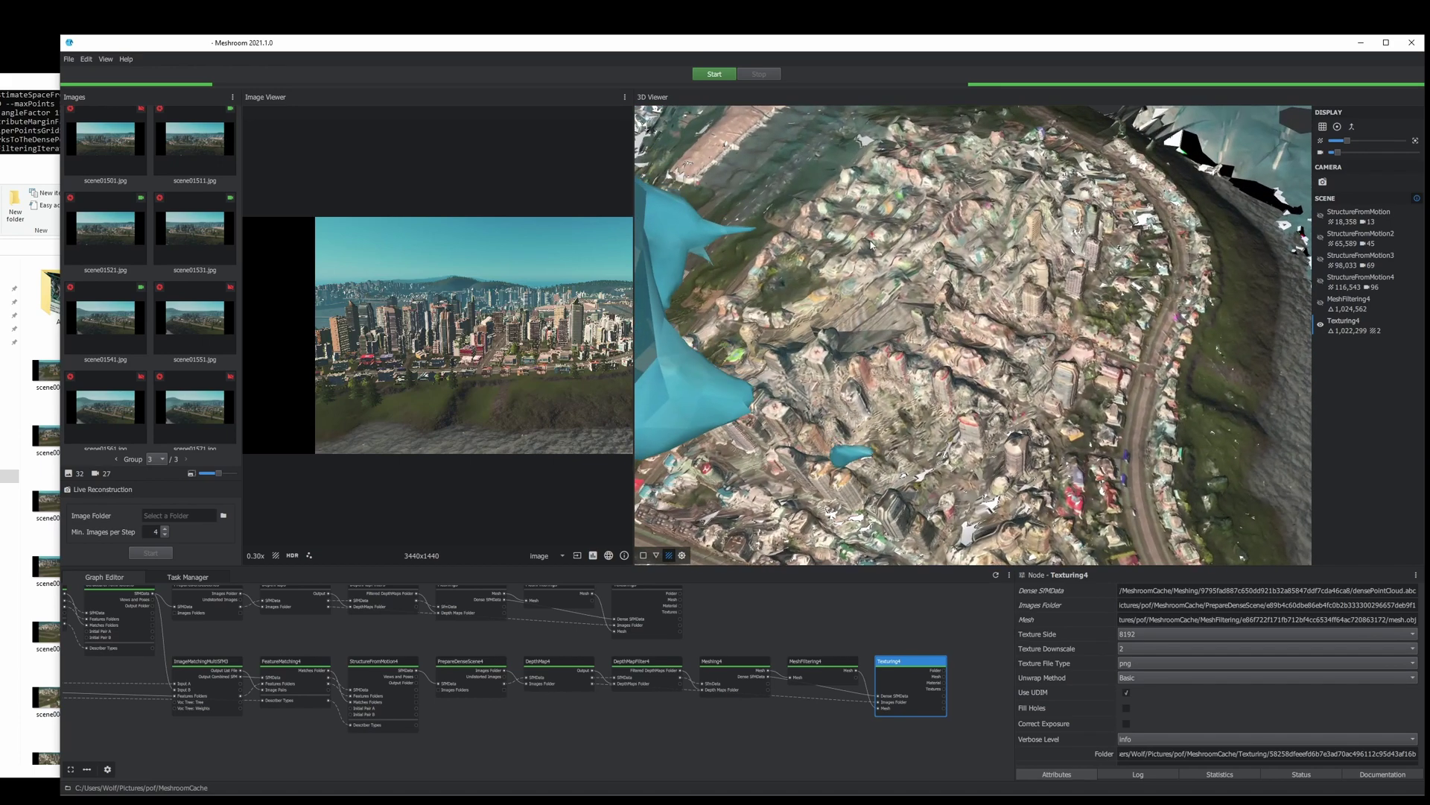
left_click_drag(932, 513, 1084, 505)
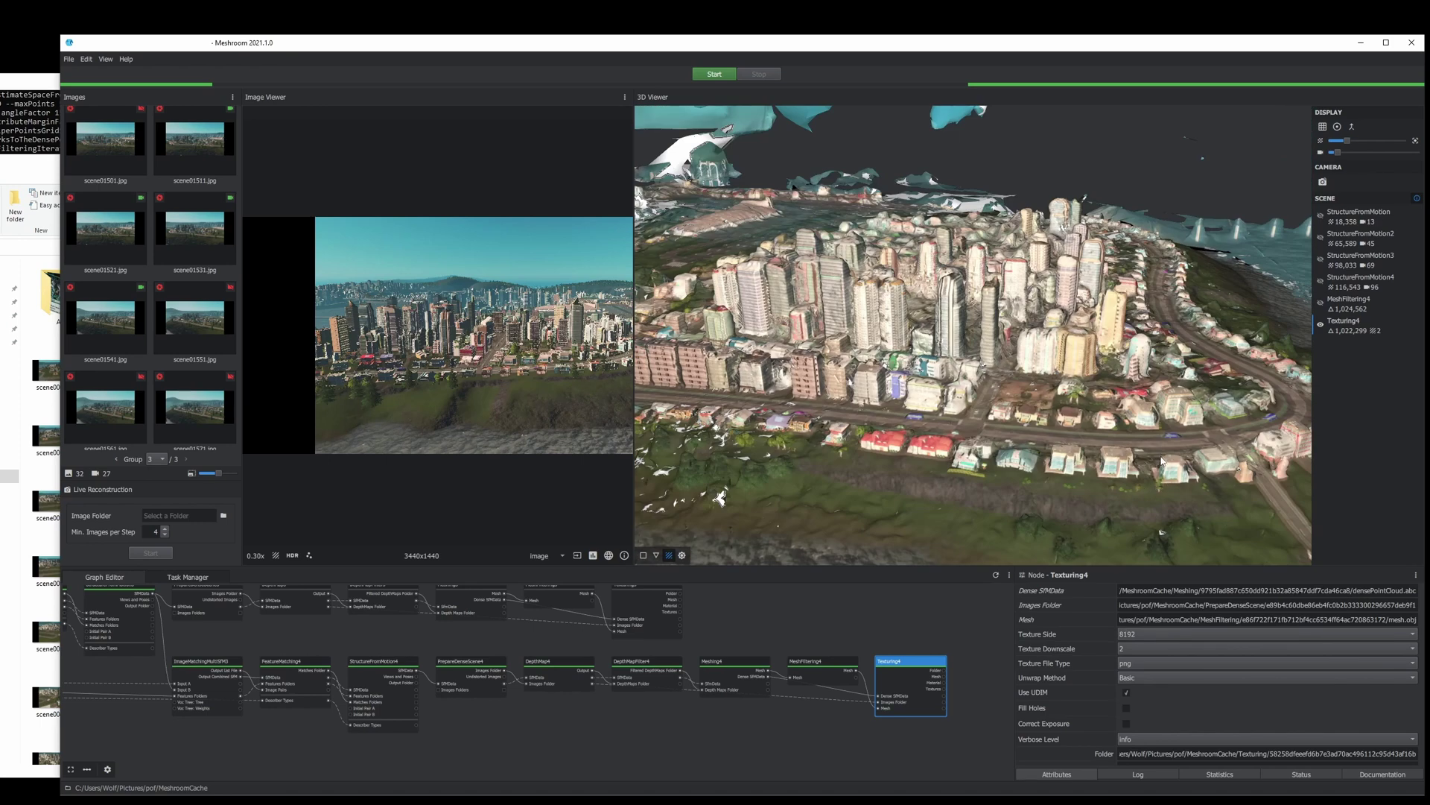
left_click_drag(1161, 461, 1145, 540)
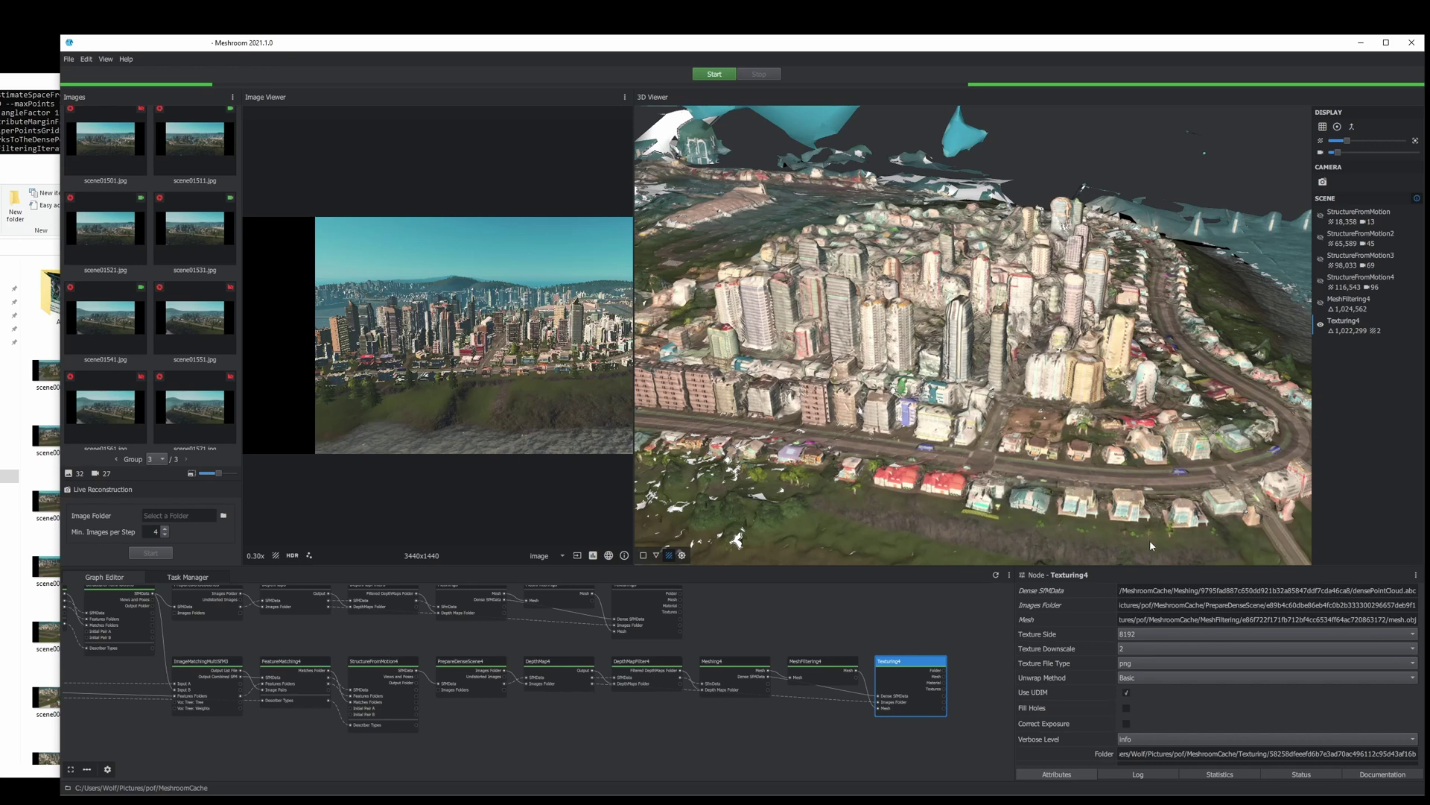
mouse_move(1154, 512)
left_mouse_down()
mouse_move(1130, 499)
mouse_move(1165, 503)
mouse_move(1154, 485)
left_mouse_up()
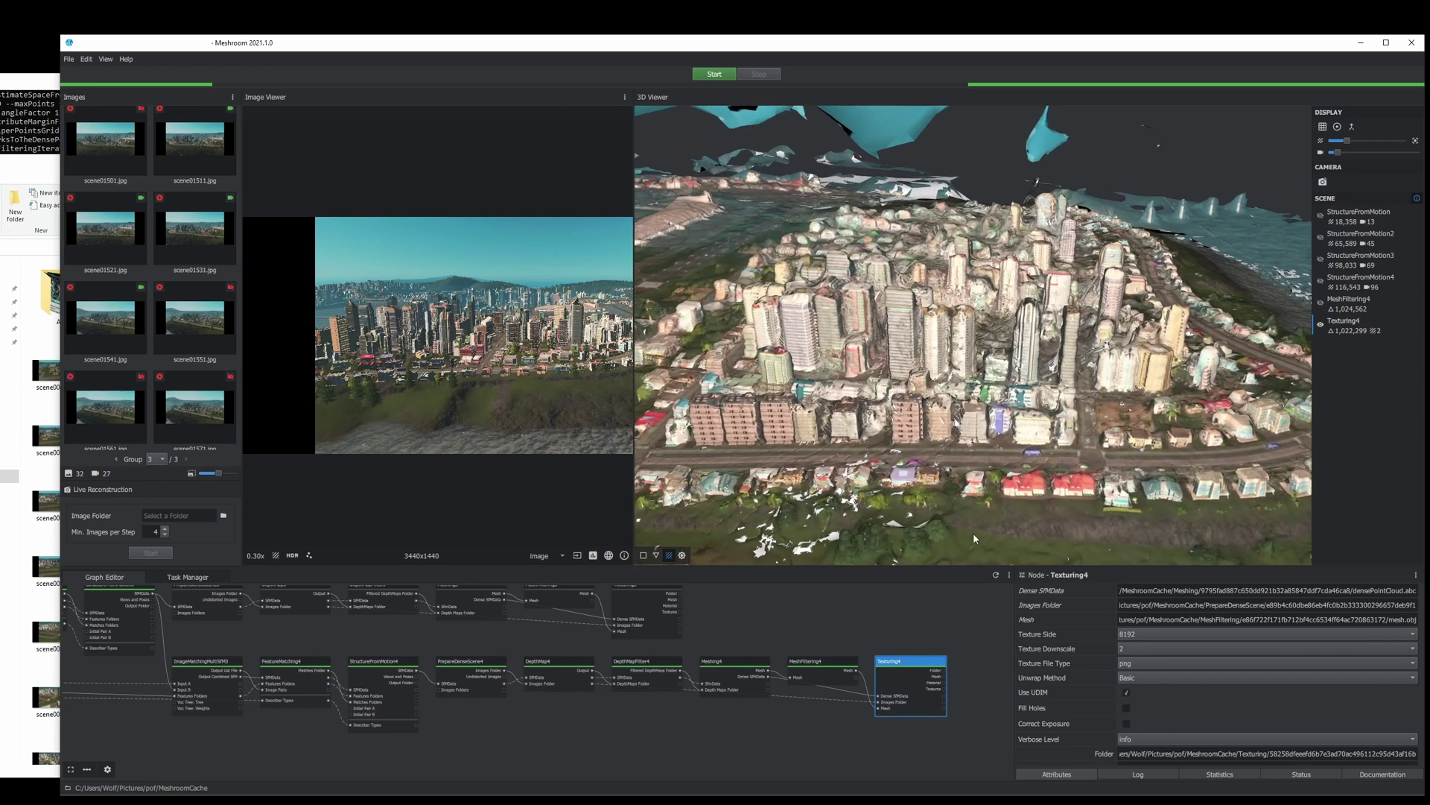
left_click_drag(915, 669, 921, 648)
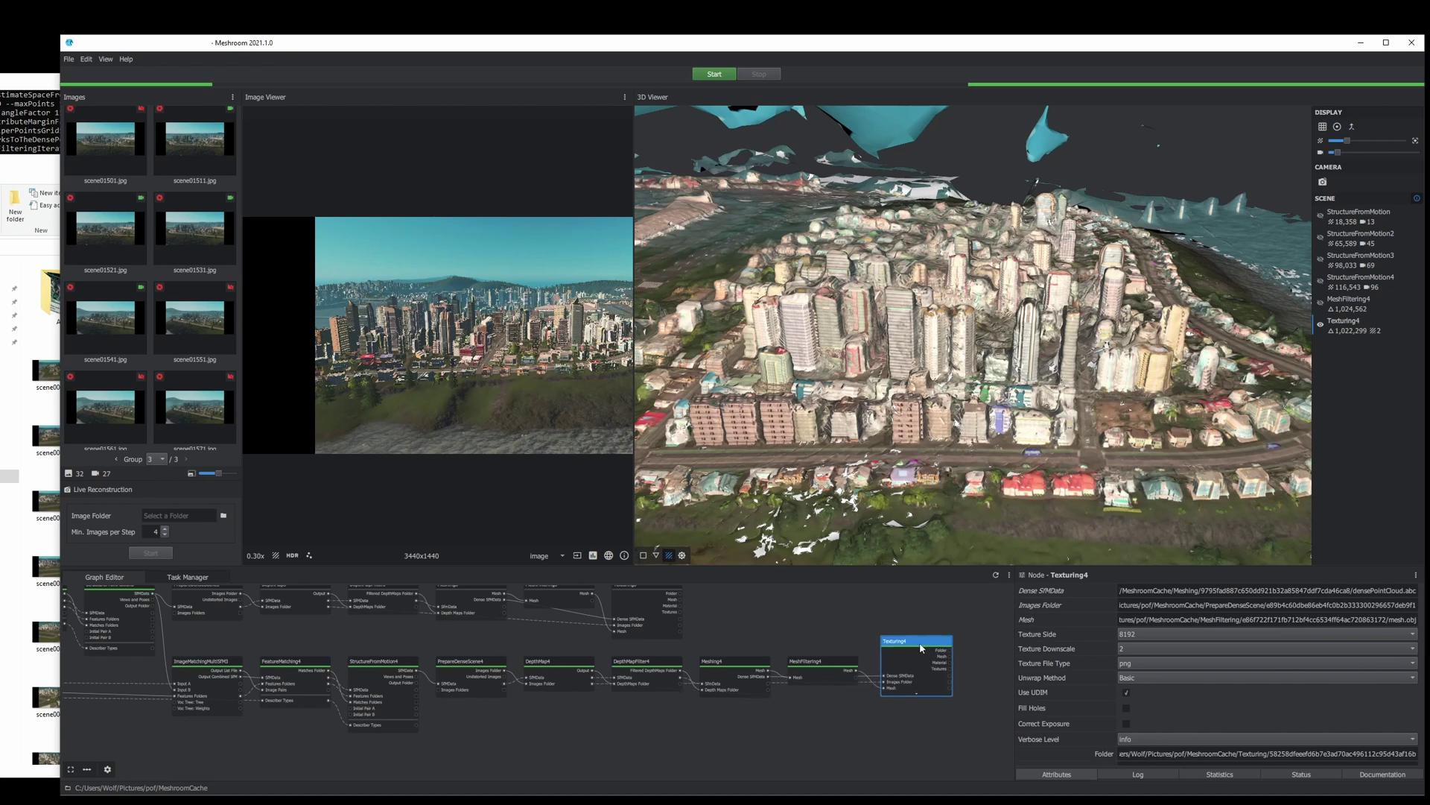
scroll(1130, 702, "down", 2)
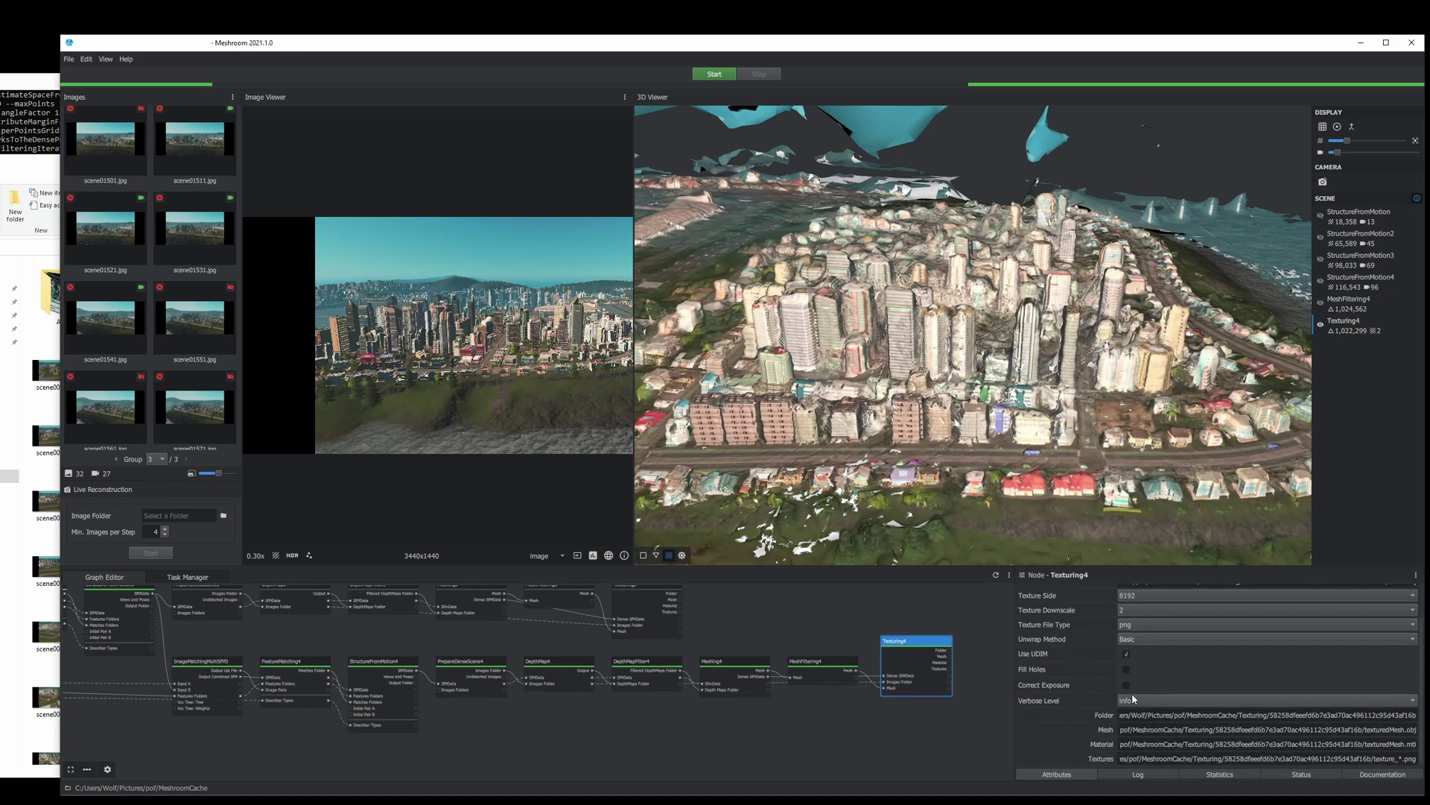
right_click(1106, 732)
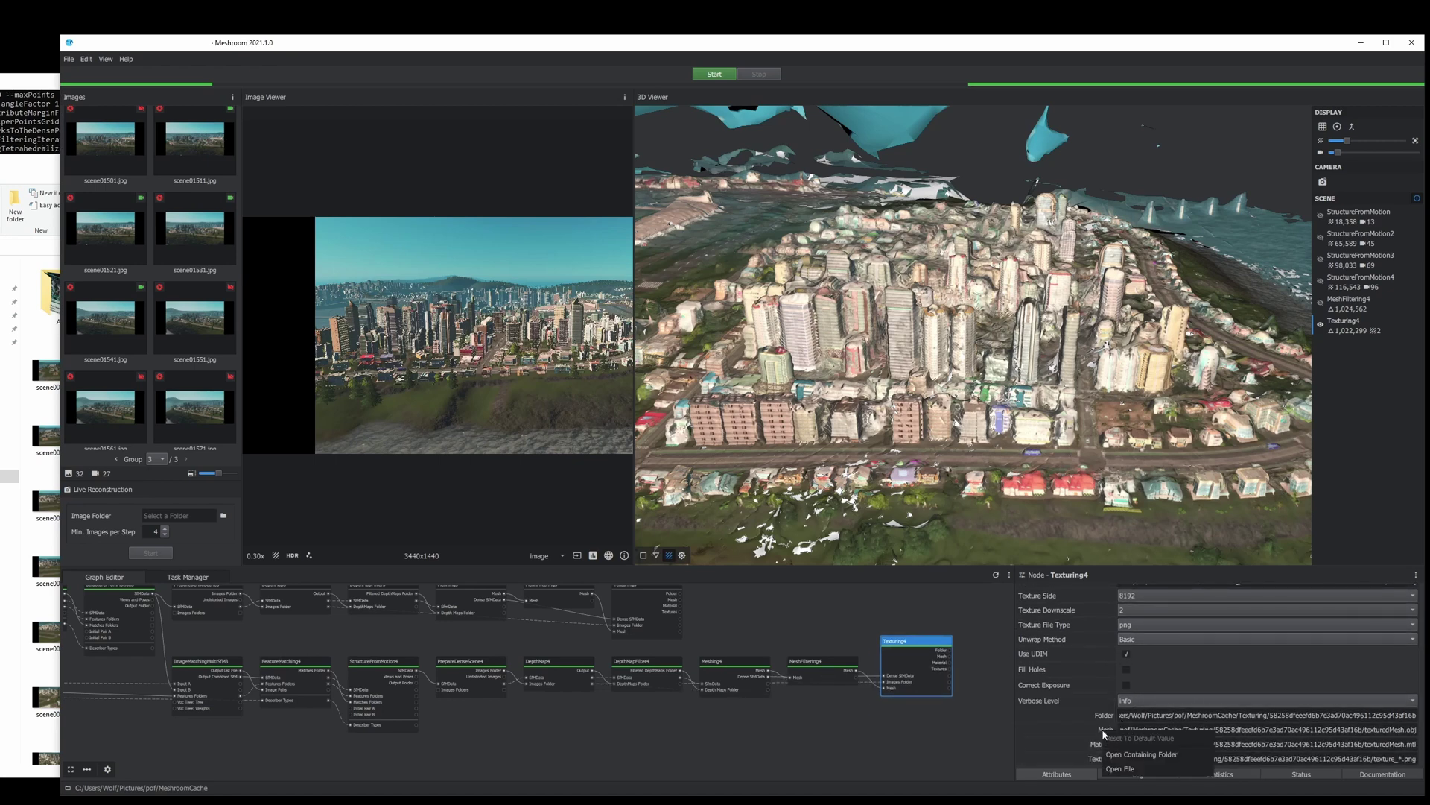
left_click(1138, 754)
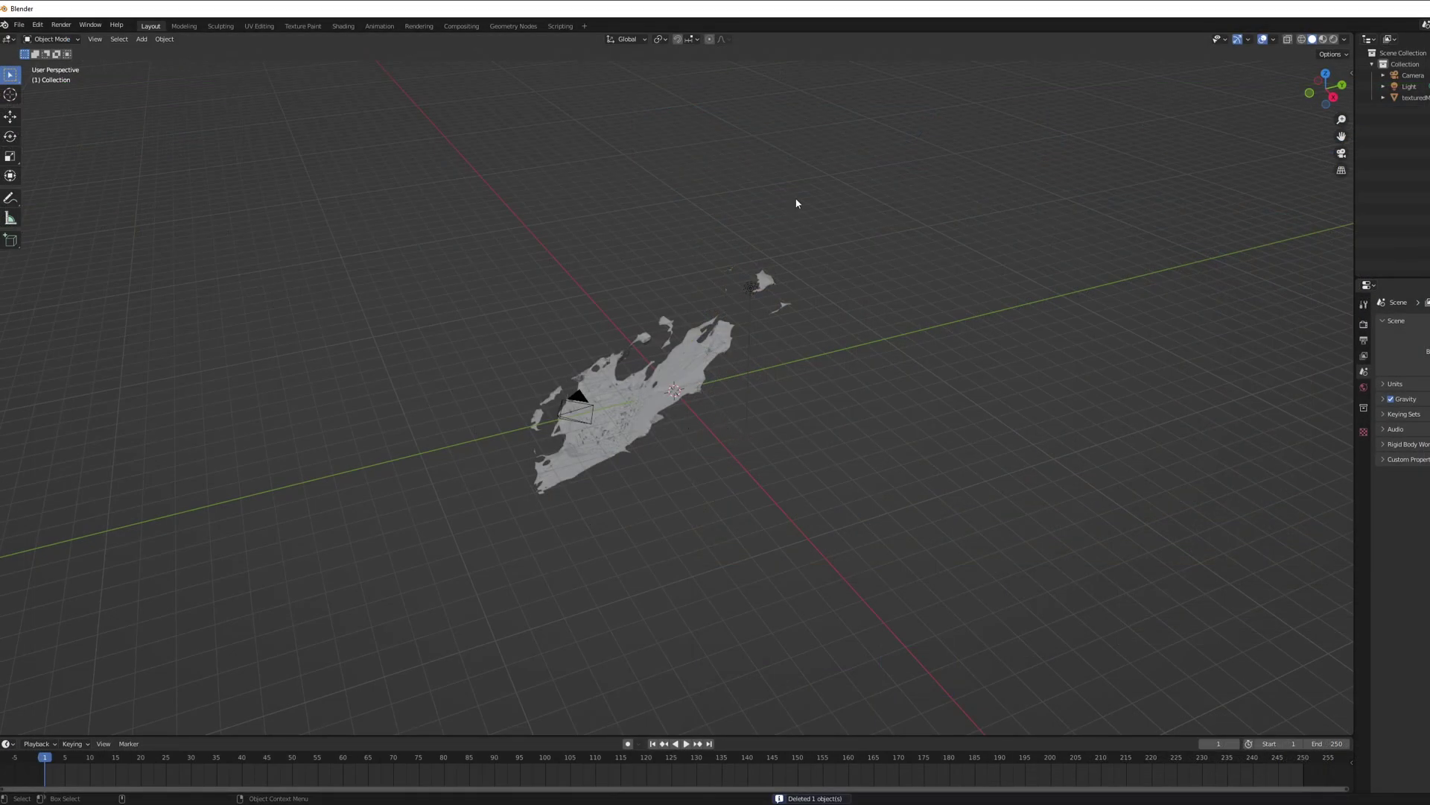
In Blender, rotate the imported textured city mesh until its ground lies level with the grid, and view it in rendered shading
middle_click_drag(773, 538, 753, 489)
scroll(753, 489, "up", 4)
left_click(628, 412)
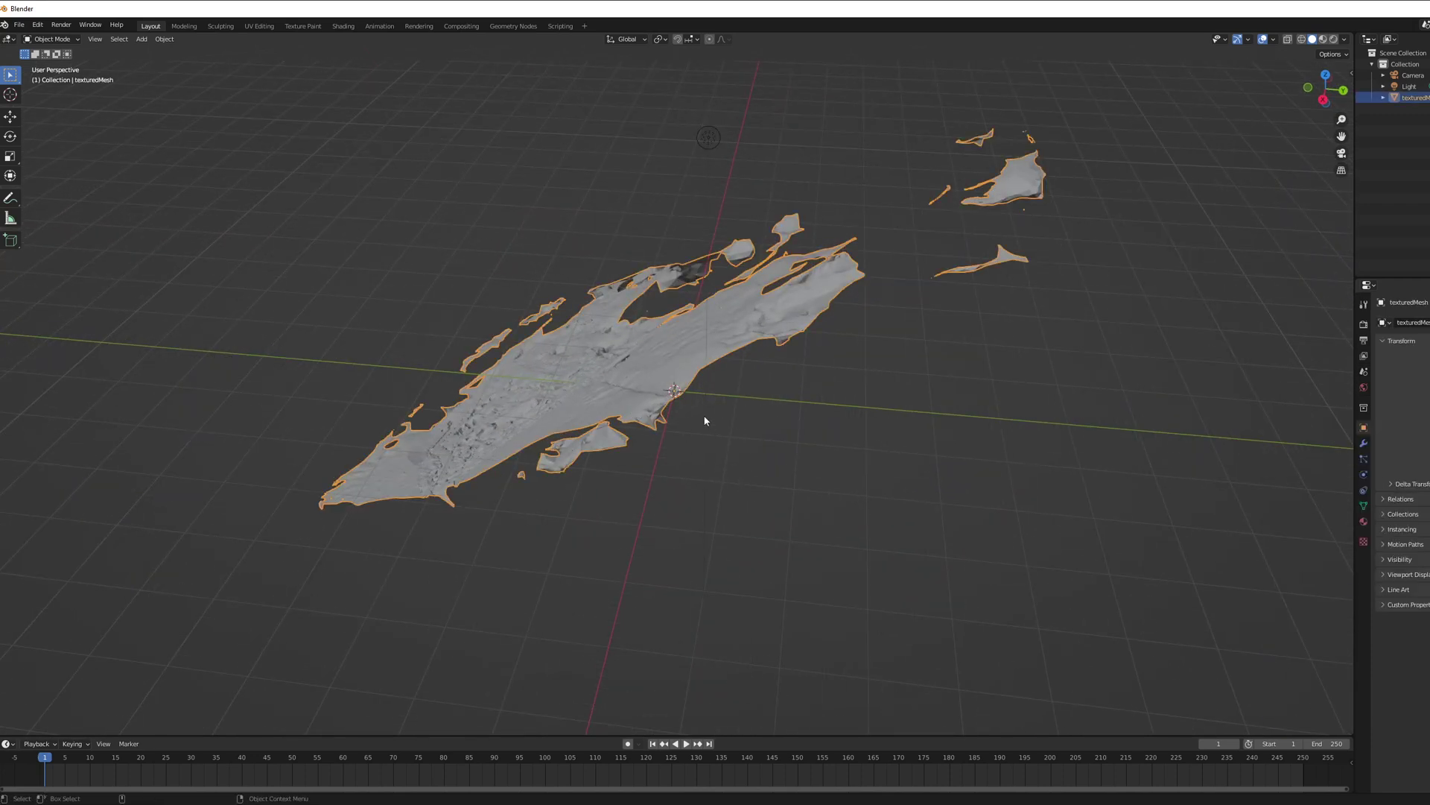
key("shift+space")
key("r")
left_click_drag(670, 383, 724, 399)
left_click_drag(669, 359, 665, 360)
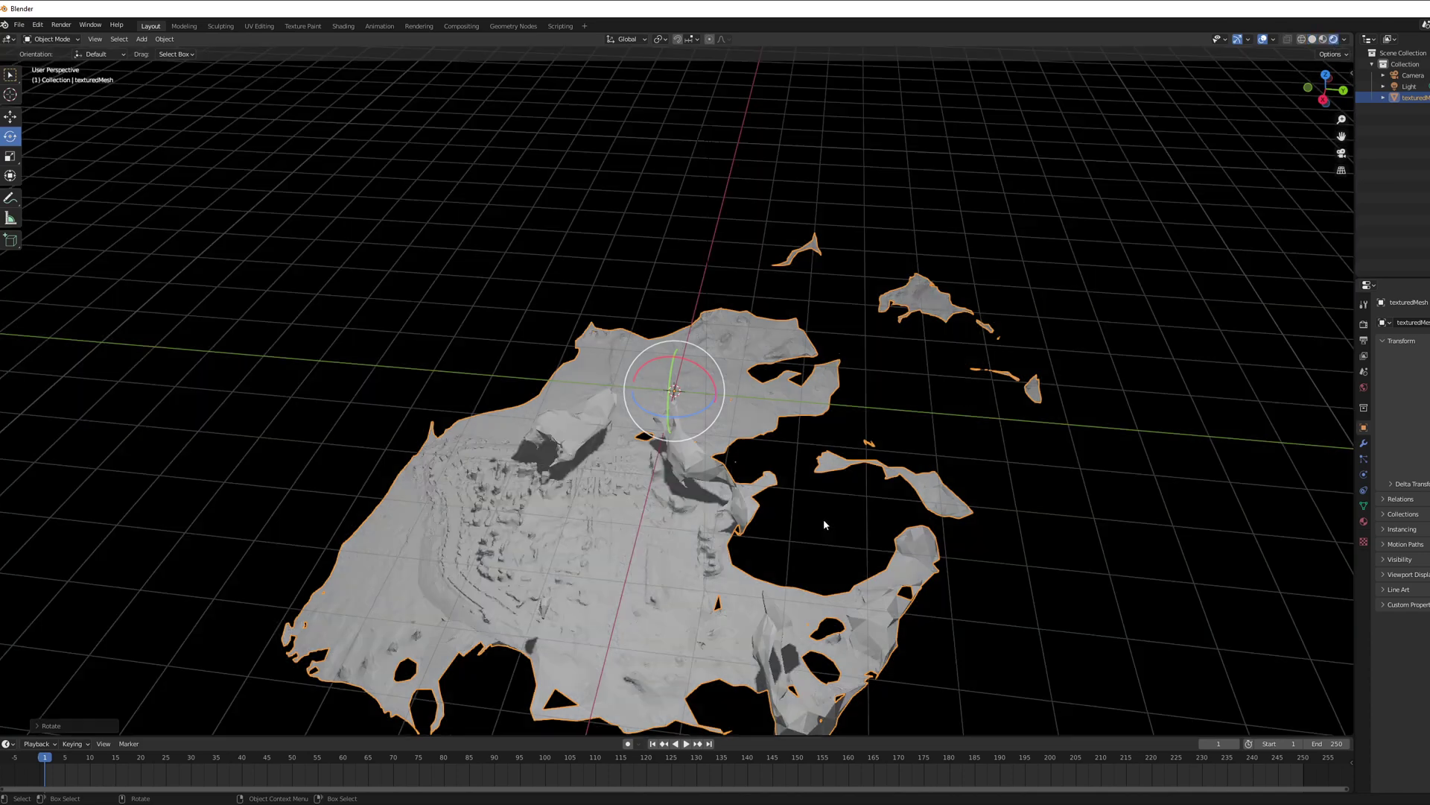
middle_click_drag(848, 507, 727, 343)
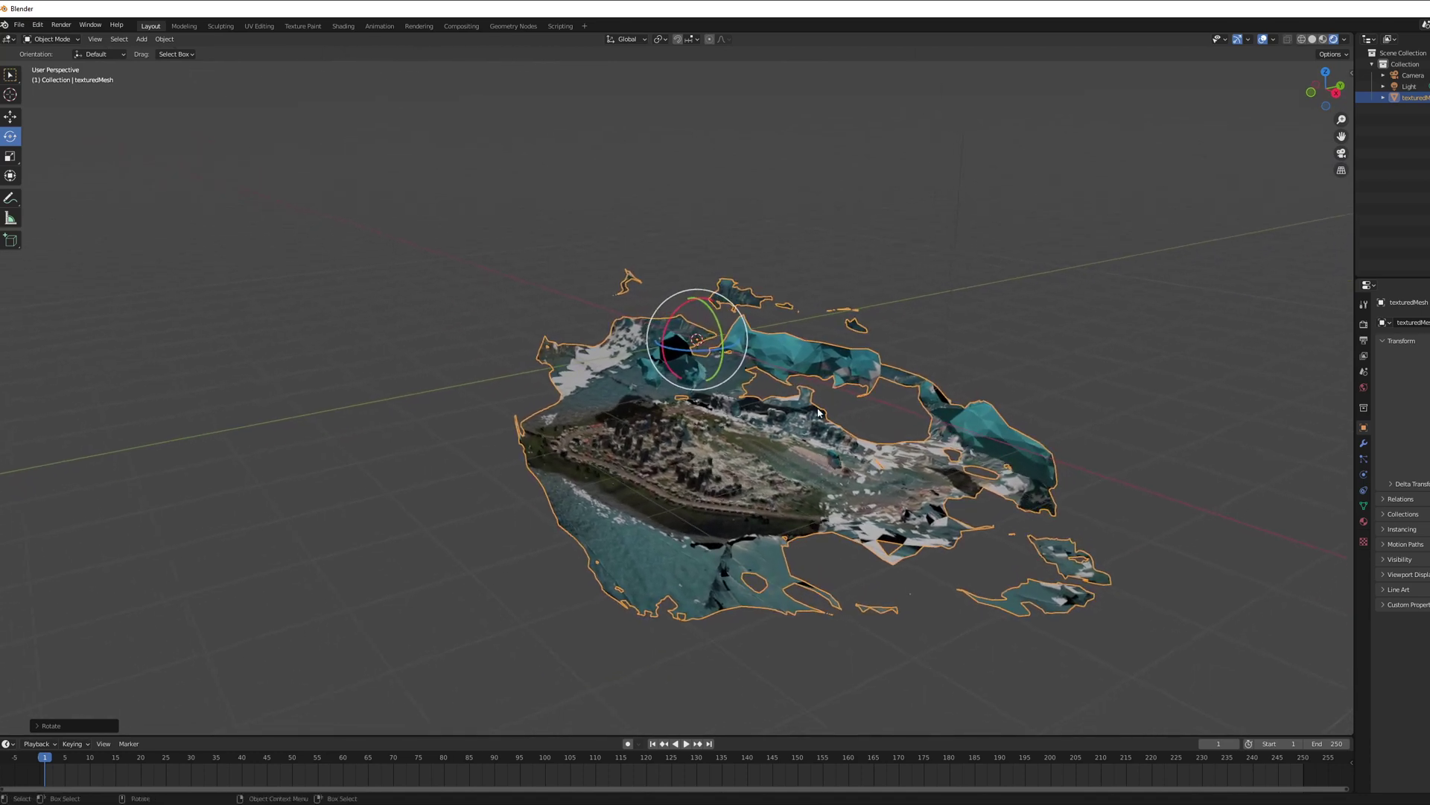
left_click_drag(722, 329, 714, 333)
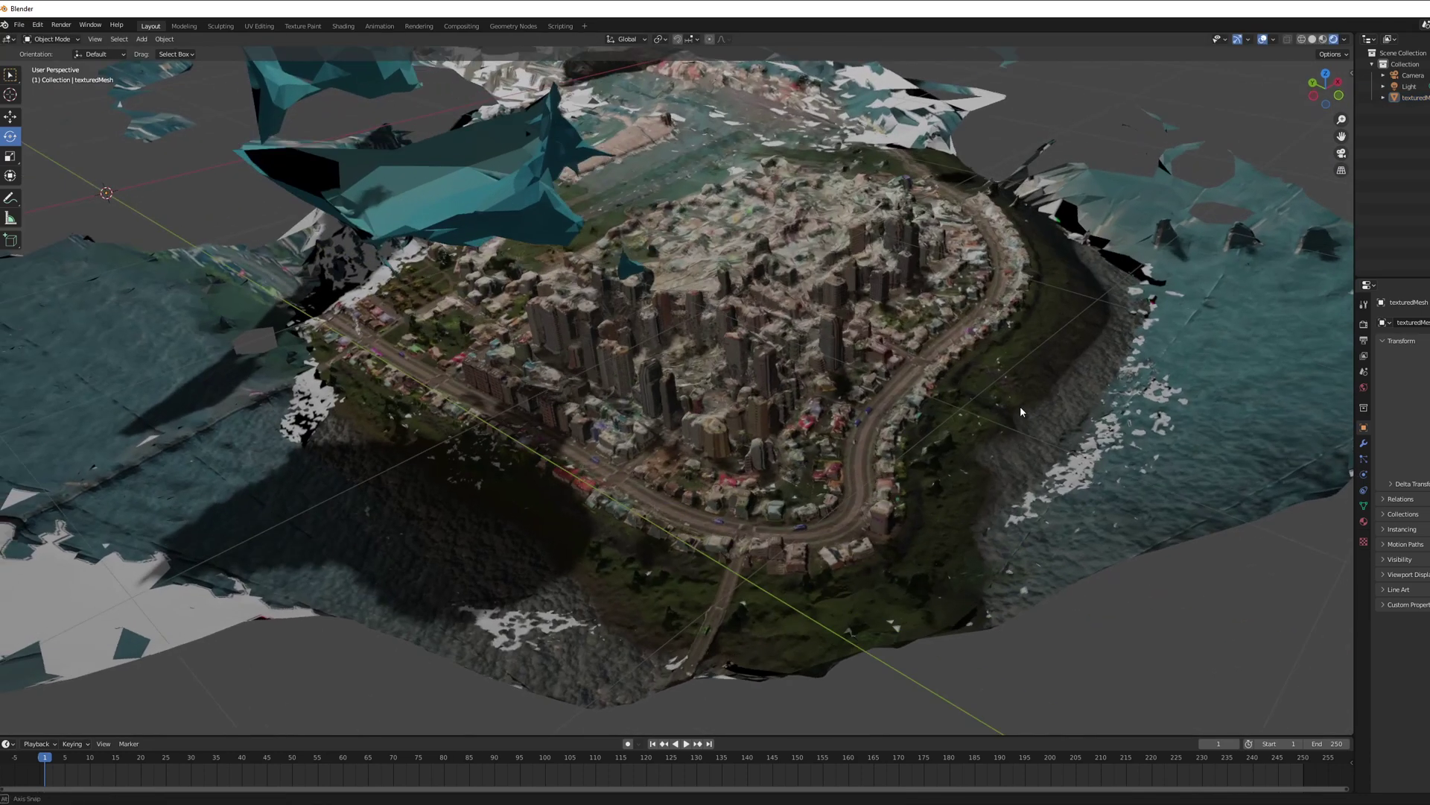